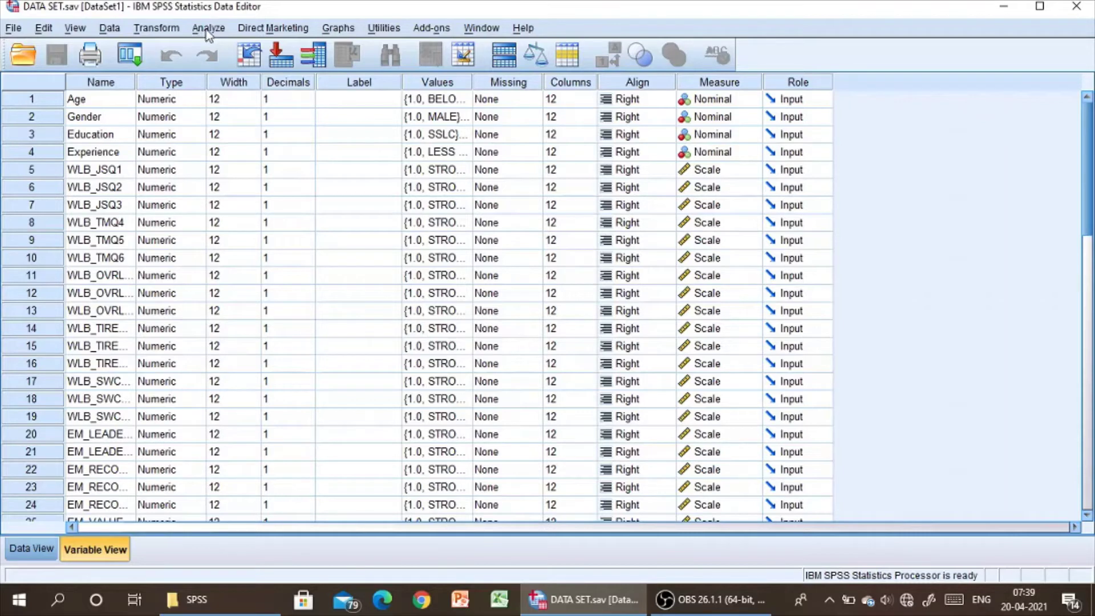
Start a Frequencies analysis and remove all variables from its list of variables to analyze
click(206, 30)
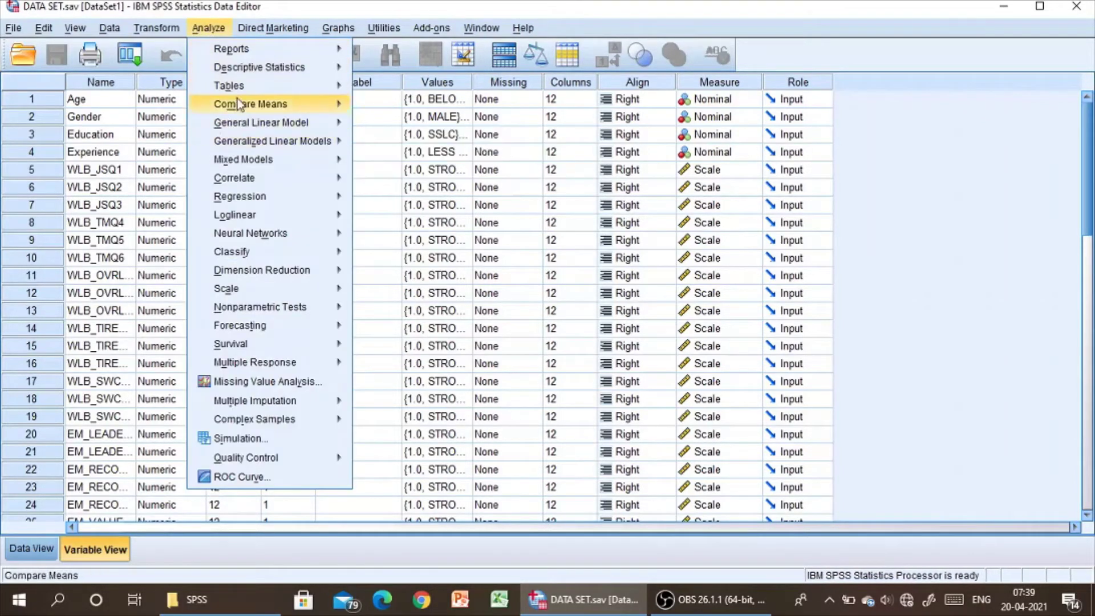
mouse_move(248, 66)
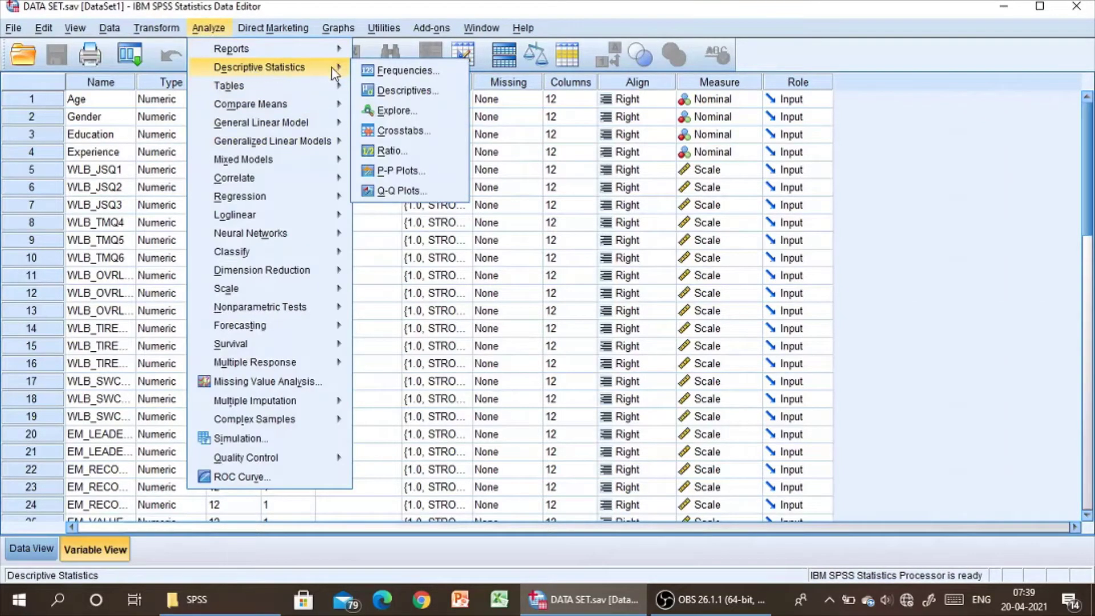
click(412, 73)
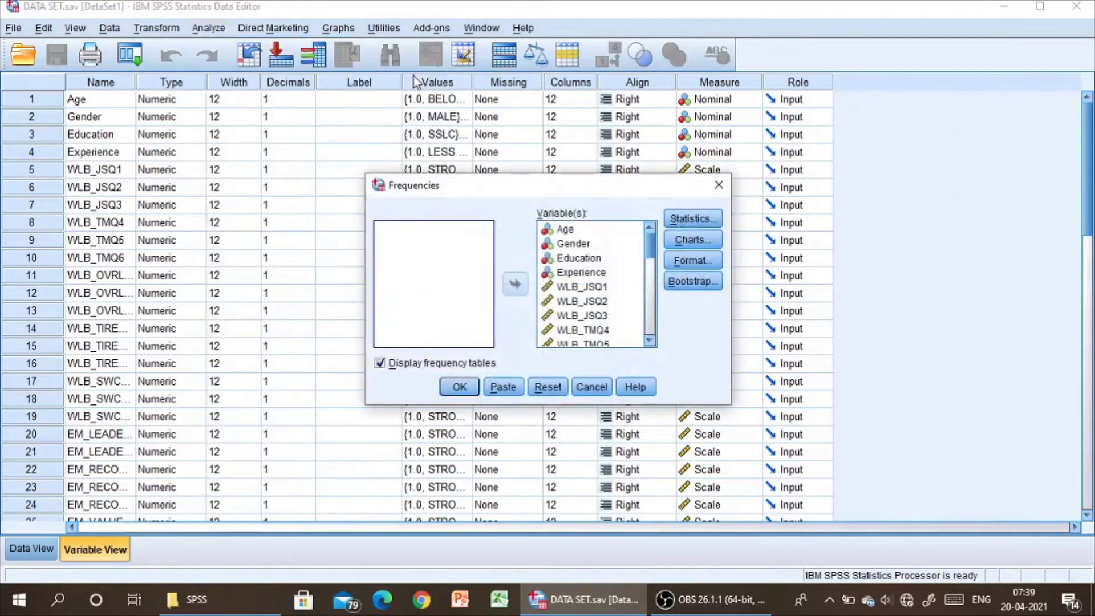
click(569, 229)
key(shift+Down)
key(shift+Down)
key(shift+Down)
key(shift+Down)
key(shift+Down)
key(shift+Down)
key(shift+Down)
key(shift+Down)
key(shift+Down)
key(shift+Down)
key(shift+Down)
key(shift+Down)
key(shift+Down)
key(shift+Down)
key(shift+Down)
key(shift+Down)
key(shift+Down)
key(shift+Down)
key(shift+Down)
key(shift+Down)
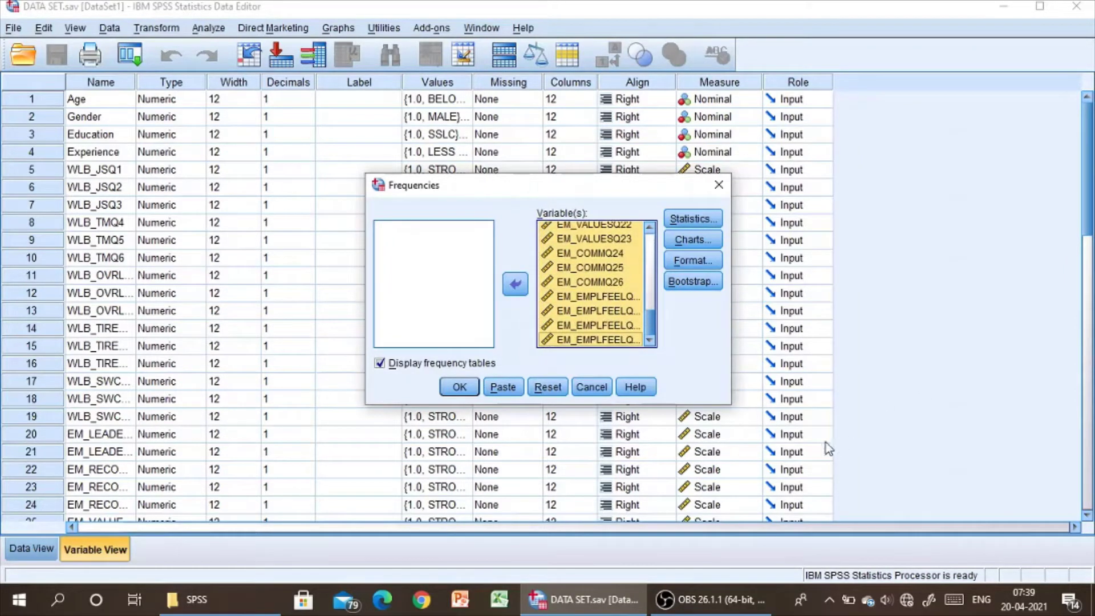
click(515, 283)
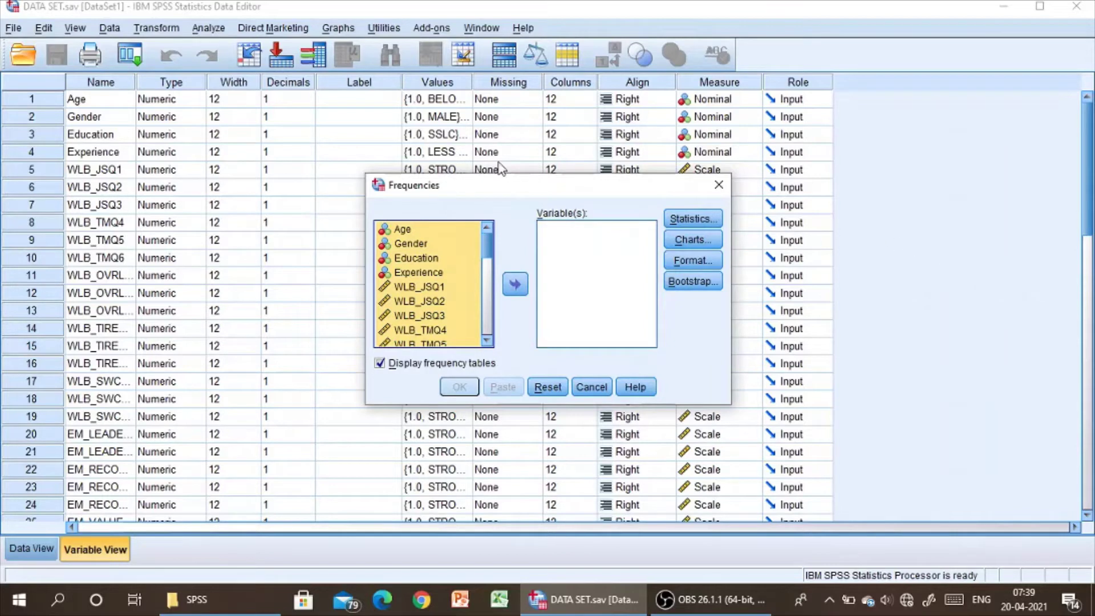
Add Mode and Sum to the requested statistics and accept bar charts with percentages as the chart output
click(692, 219)
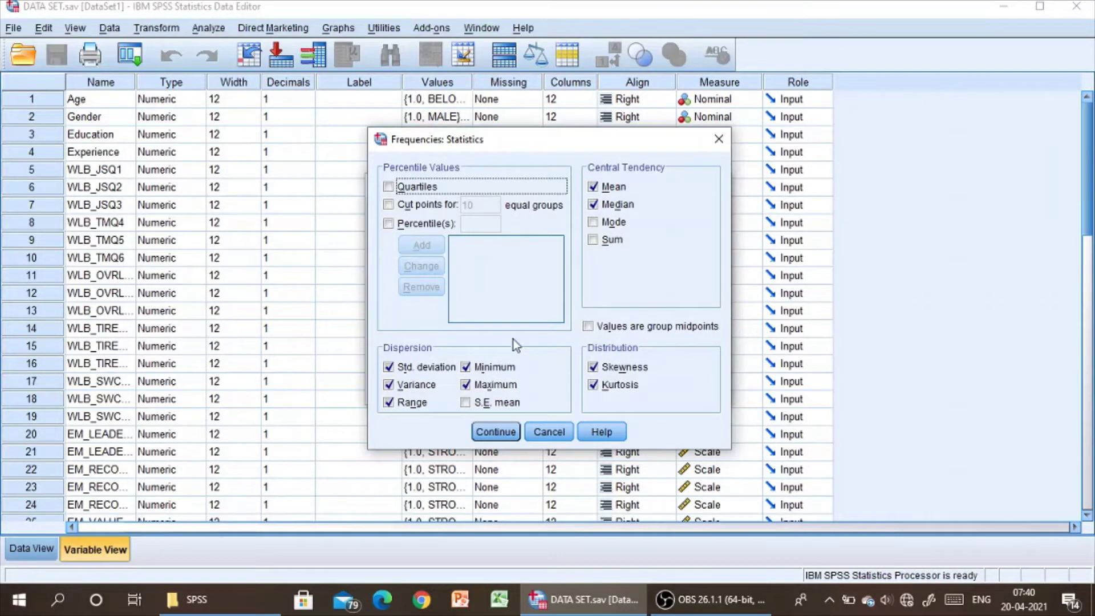
click(593, 222)
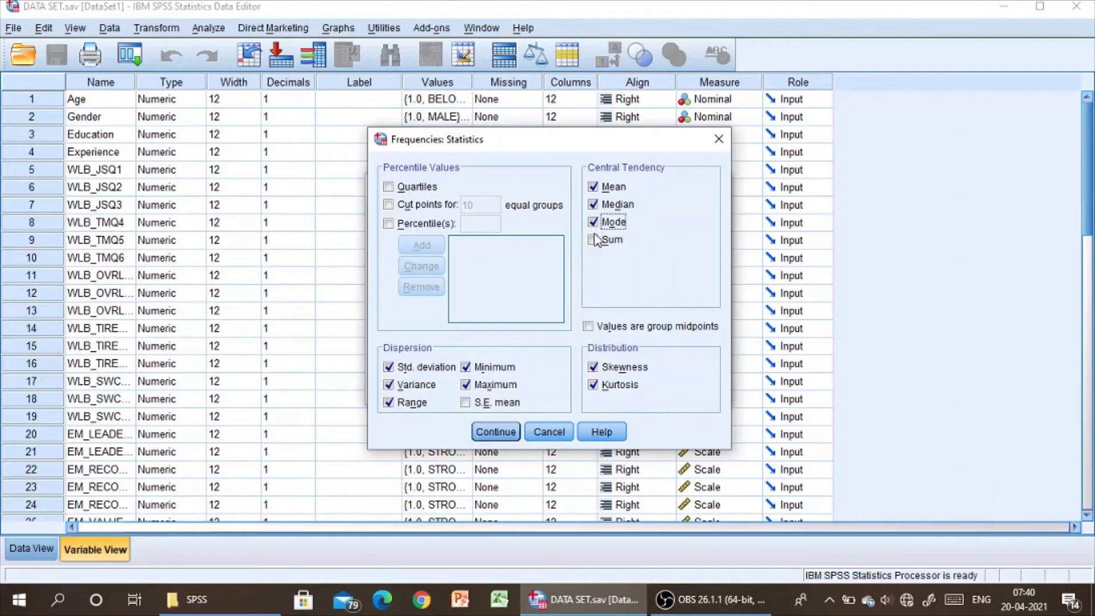
click(593, 240)
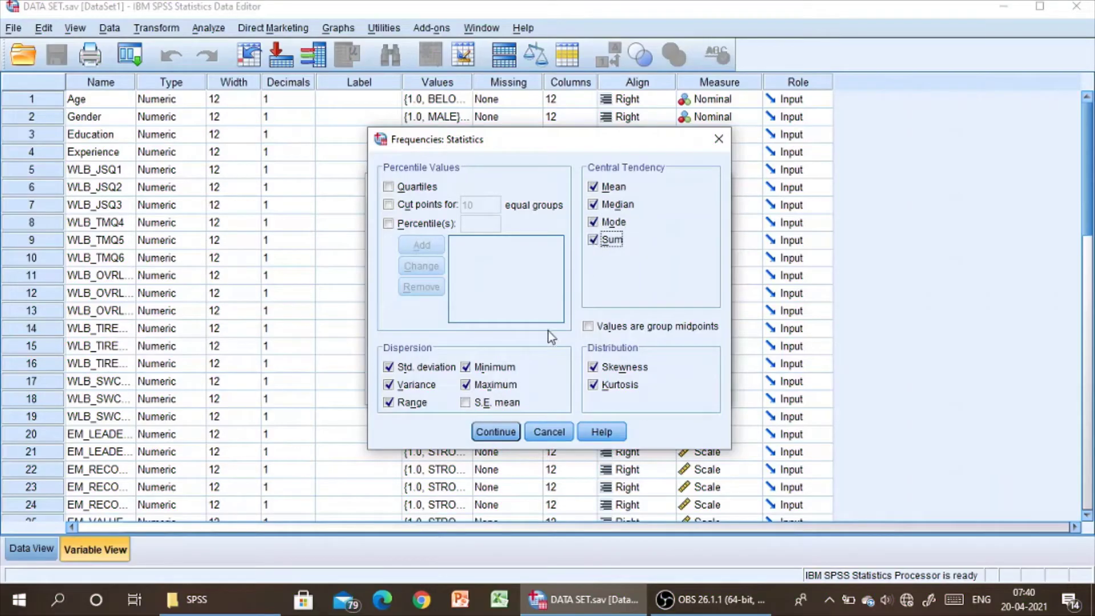
click(496, 433)
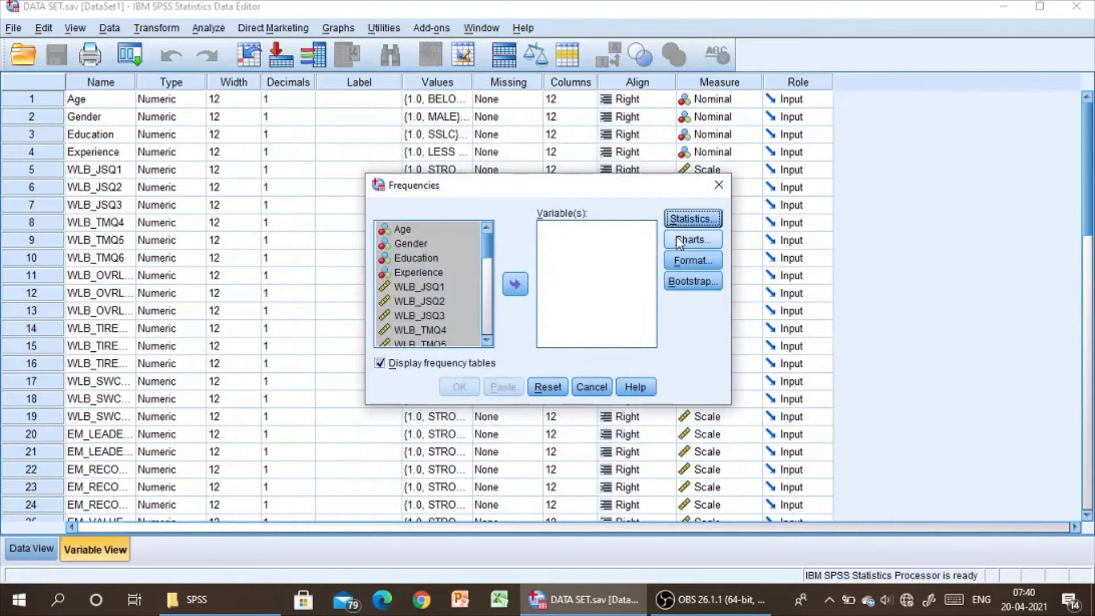
click(677, 238)
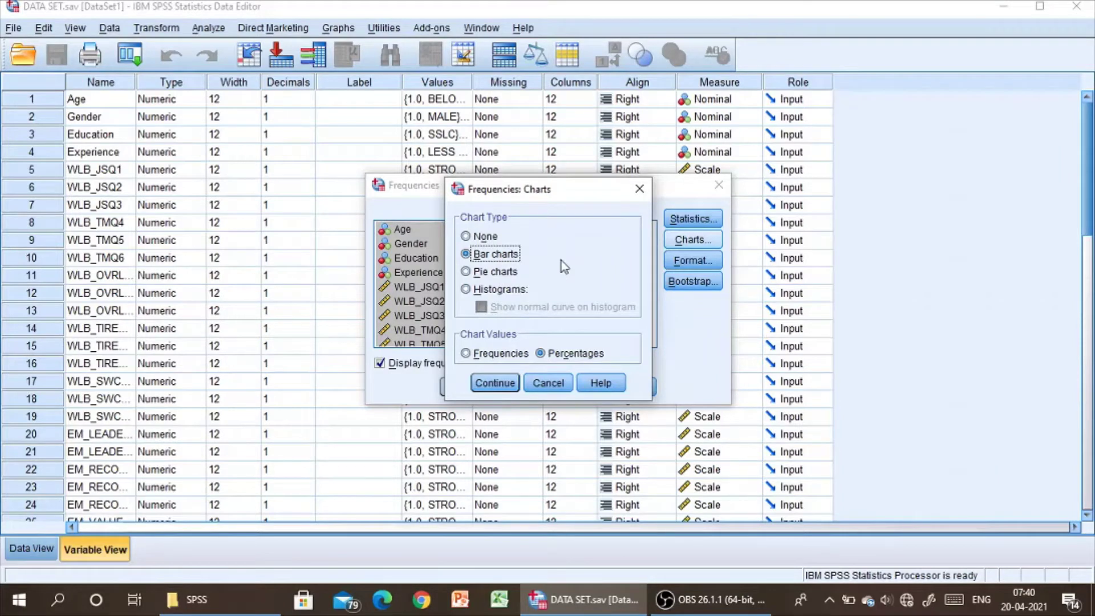
click(498, 383)
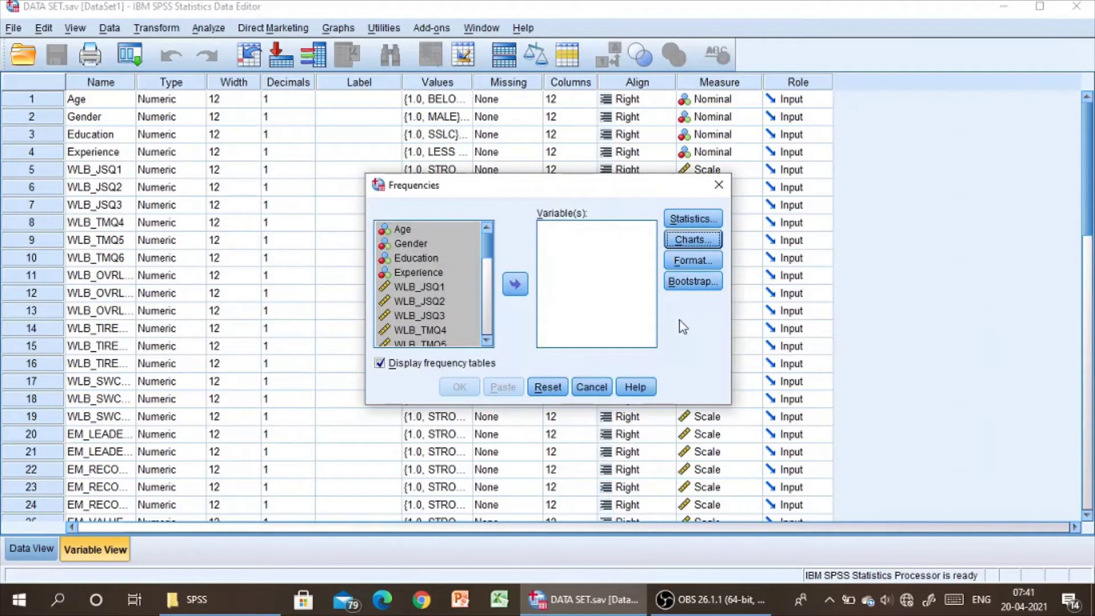
click(412, 226)
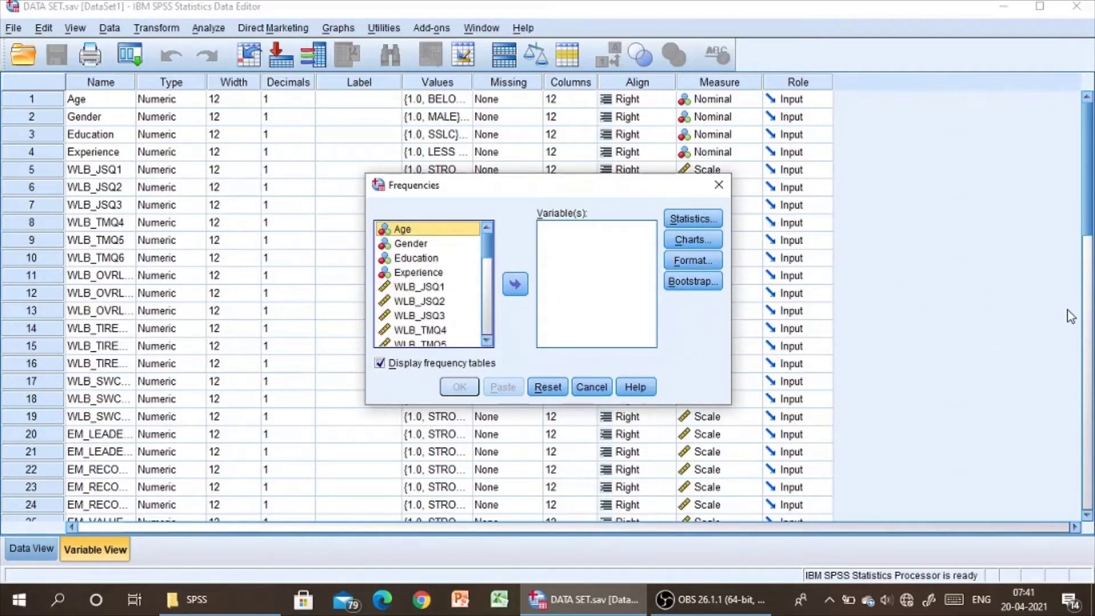
key(shift+Down)
key(shift+Down)
key(shift+Down)
key(shift+Down)
key(shift+Down)
key(shift+Down)
key(shift+Down)
key(shift+Down)
key(shift+Down)
key(shift+Down)
key(shift+Down)
key(shift+Down)
key(shift+Down)
key(shift+Down)
key(shift+Down)
key(shift+Down)
key(shift+Down)
key(shift+Down)
key(shift+Down)
key(shift+Down)
key(shift+Down)
key(shift+Down)
key(shift+Down)
key(shift+Down)
key(shift+Down)
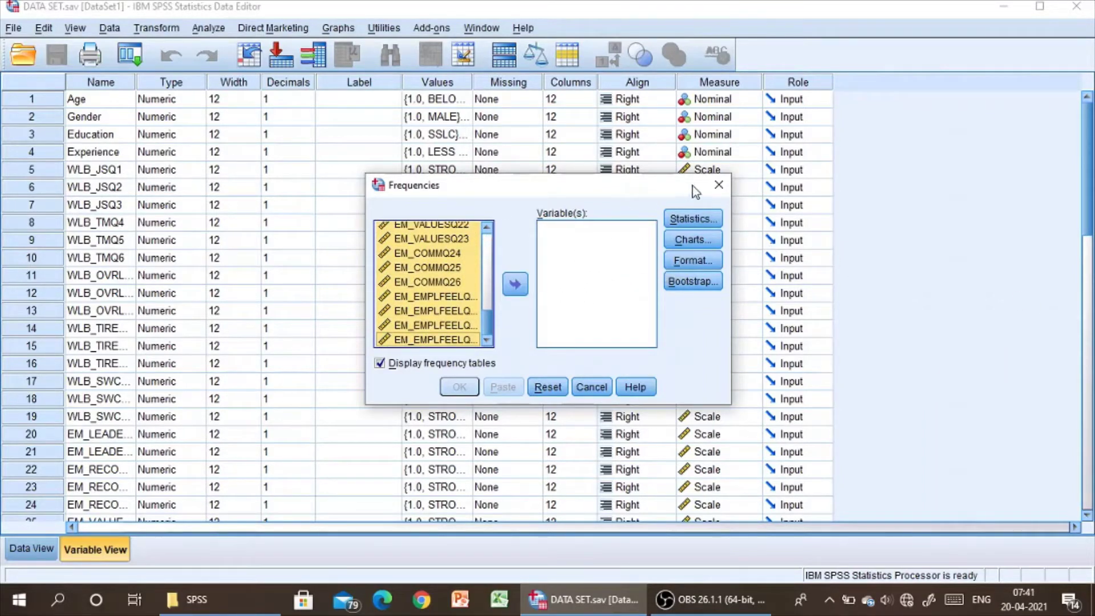
Move the Frequencies dialog aside and give the Age variable the label "AGE OF Repondent"
drag(609, 185, 831, 177)
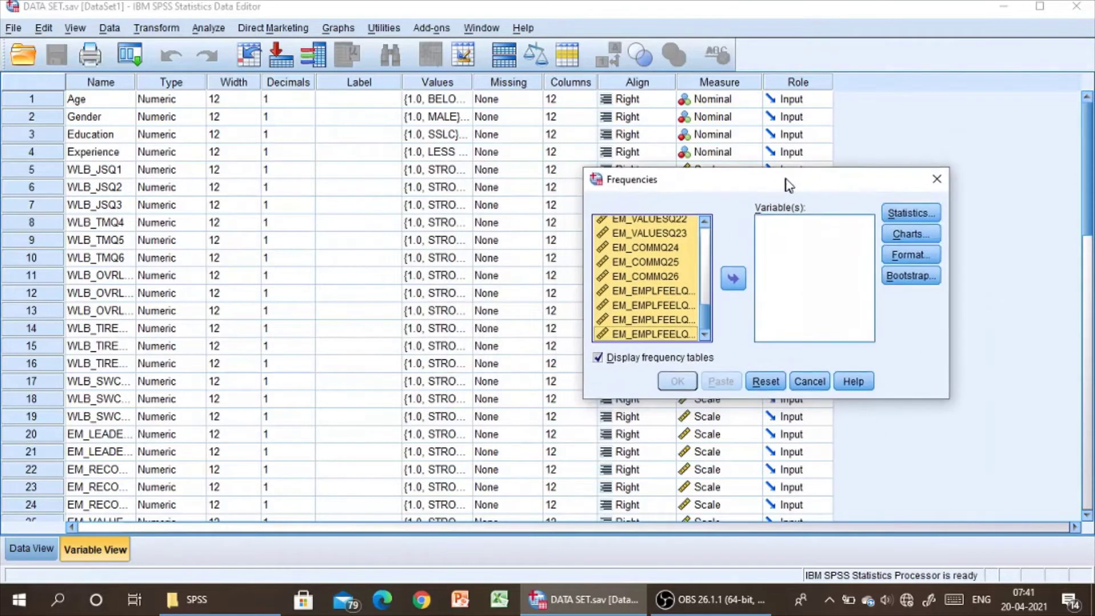
click(344, 102)
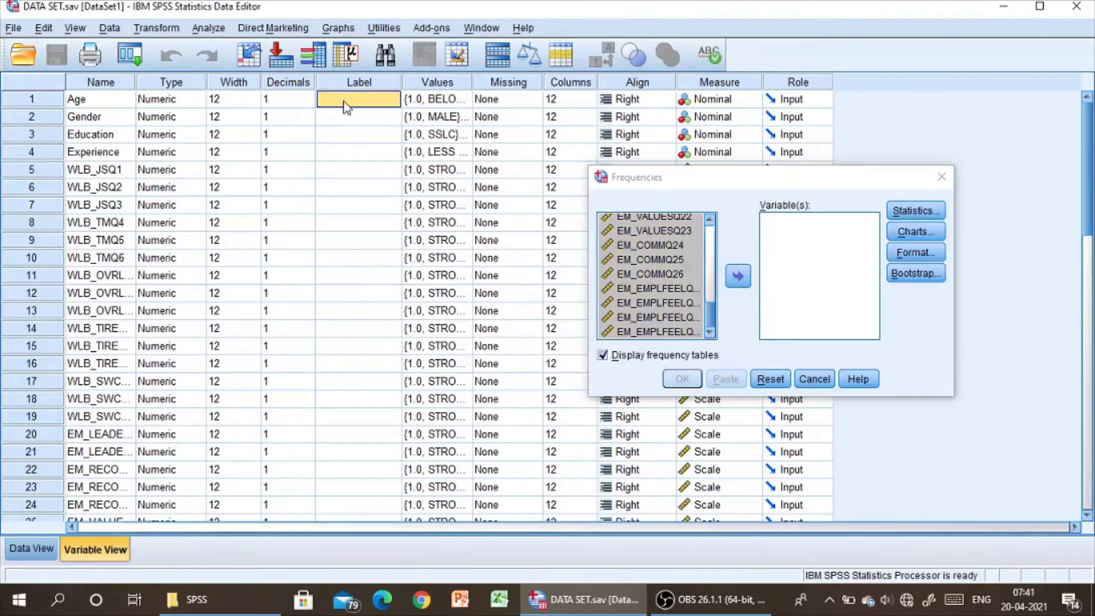
text(AGE)
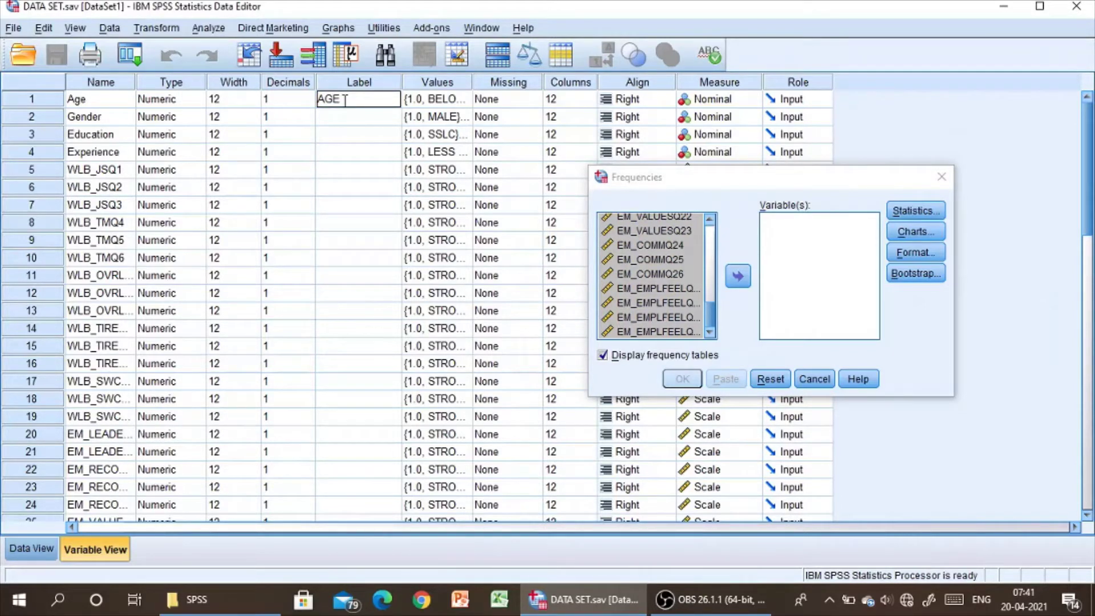
text( OF Repondent)
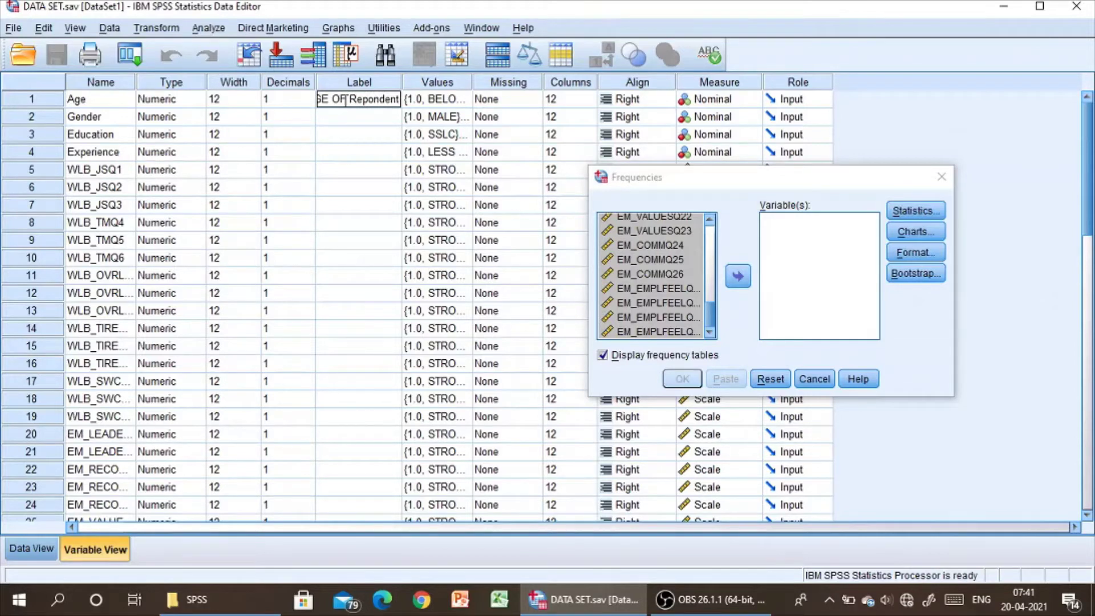
Label the WLB_JSQ1 variable "Whether you are happy in the job"
click(330, 174)
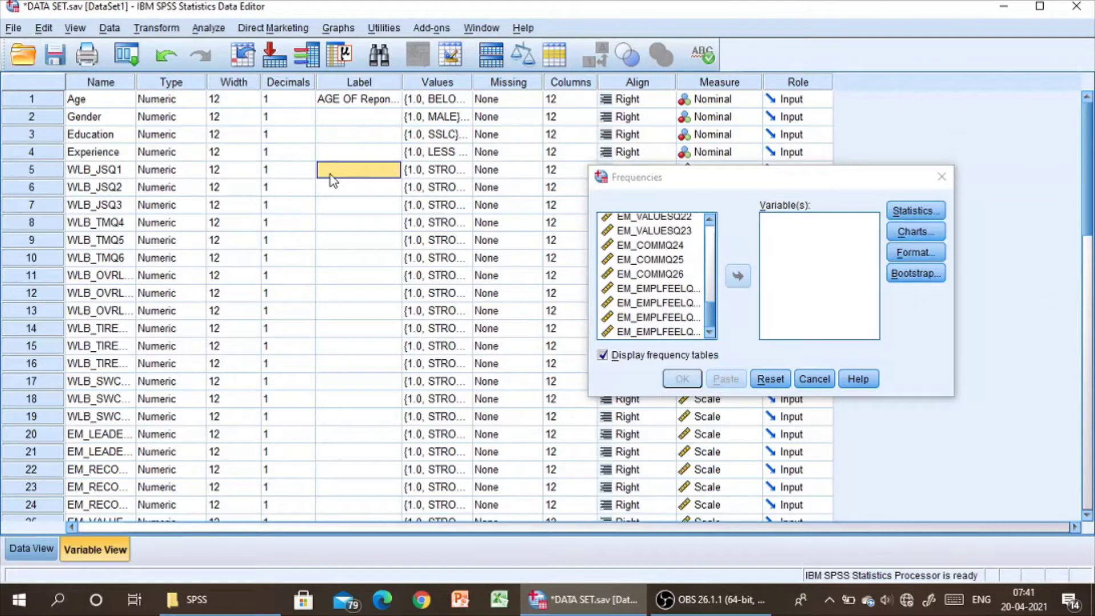
text(Whe)
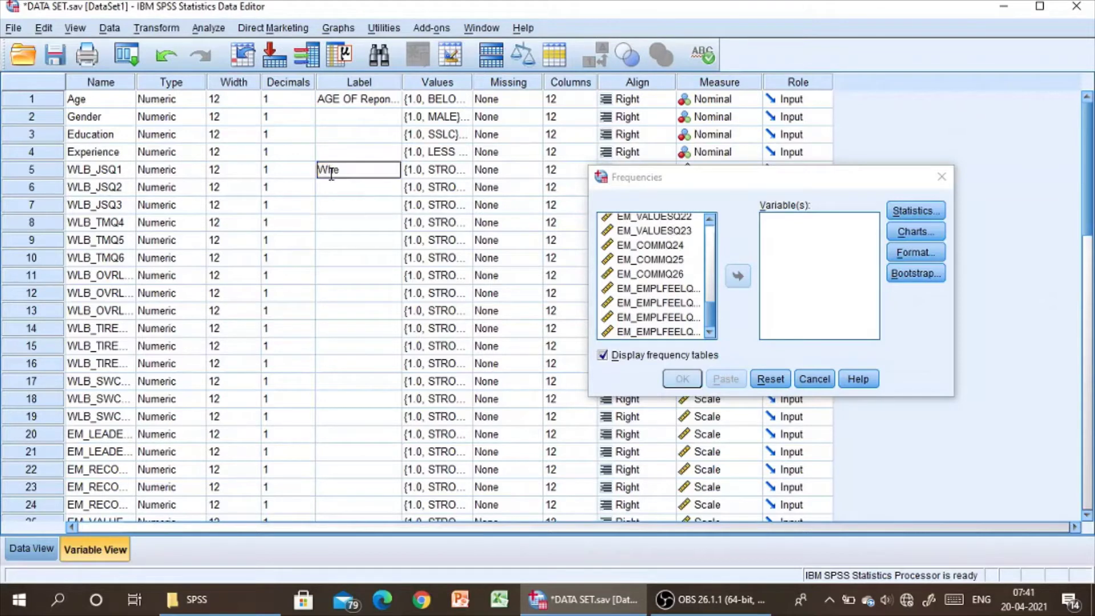
text(ther)
text( you)
text( are)
text( happy in)
text( the job)
click(330, 103)
click(373, 171)
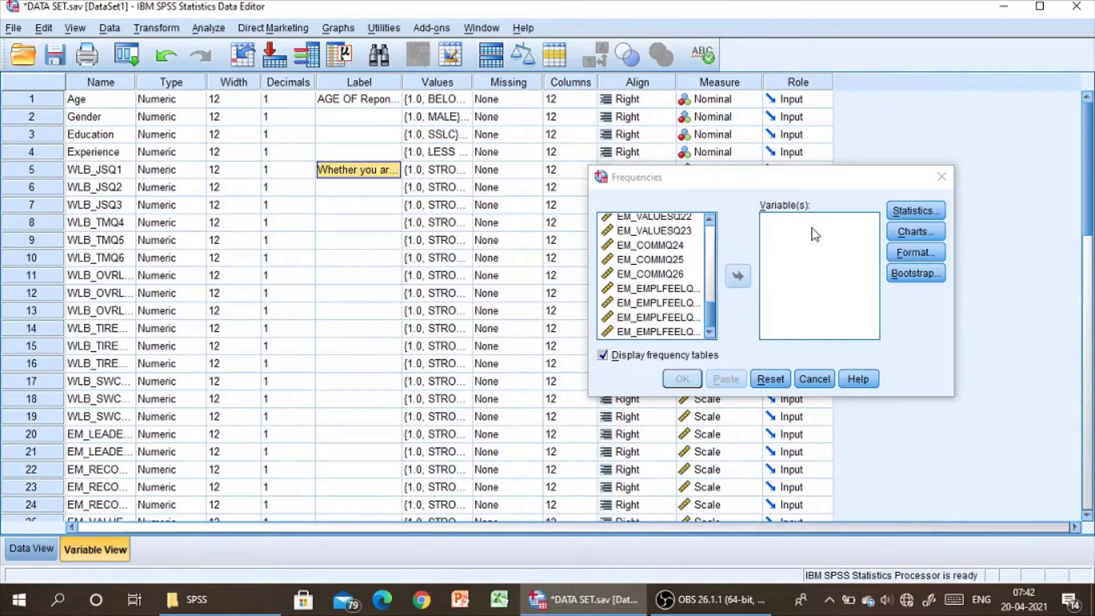
Check the new labels in the Frequencies source list and widen the Label column to fit the full label text
click(711, 324)
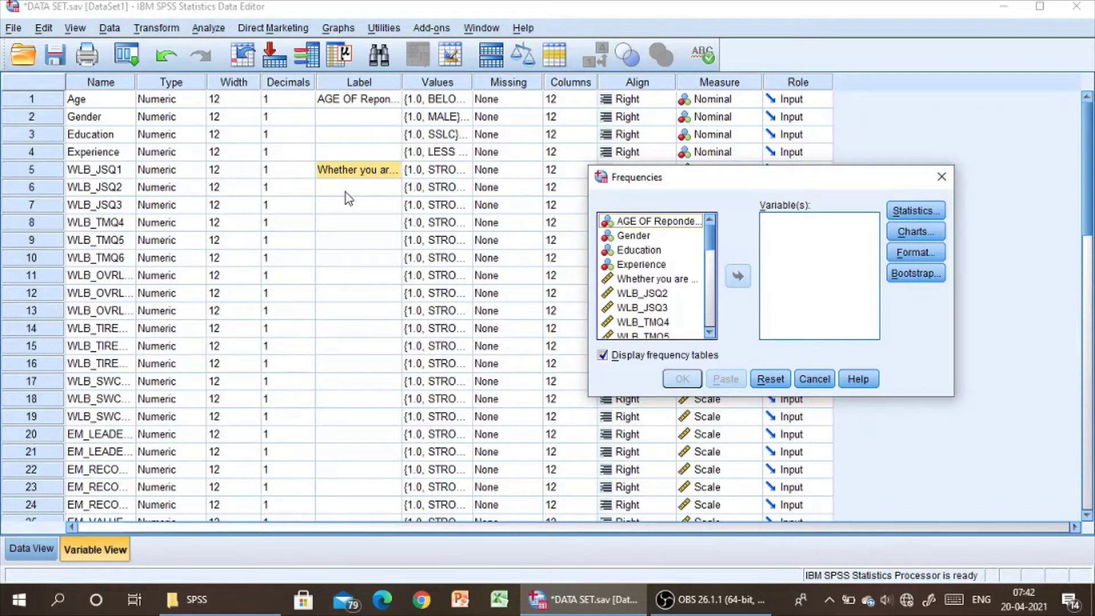
click(403, 80)
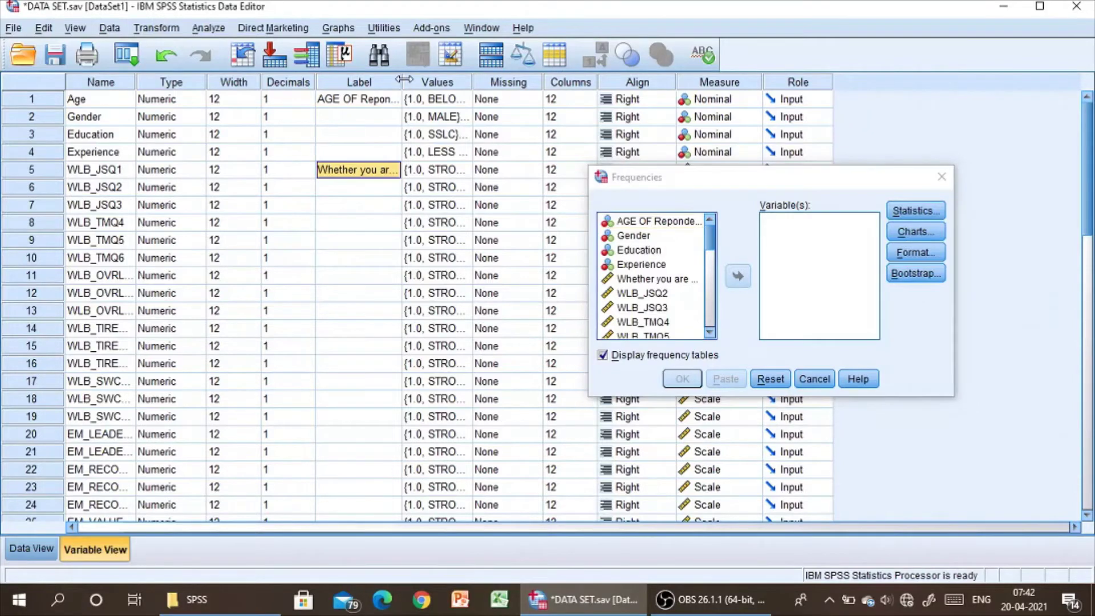
drag(404, 80, 477, 73)
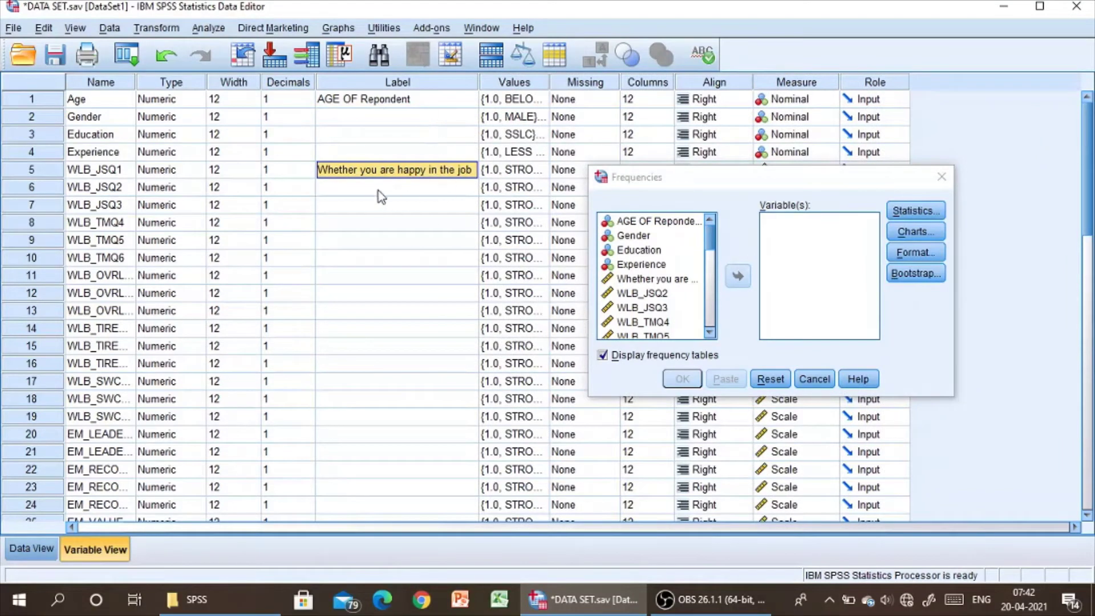
Select all variables from the age variable through the last EM_EMPLFEEL item and add them to the Frequencies analysis
click(645, 225)
key(shift+Down)
key(shift+Down)
key(shift+Down)
key(shift+Down)
key(shift+Down)
key(shift+Down)
key(shift+Down)
key(shift+Down)
key(shift+Down)
key(shift+Down)
key(shift+Down)
key(shift+Down)
key(shift+Down)
key(shift+Down)
key(shift+Down)
key(shift+Down)
key(shift+Down)
key(shift+Down)
key(shift+Down)
key(shift+Down)
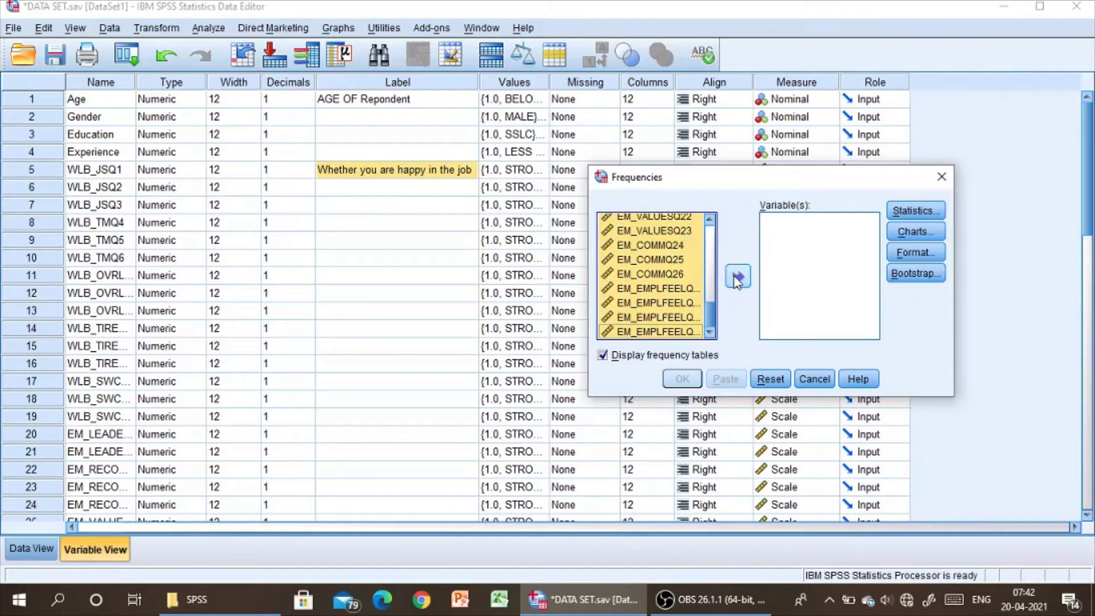
click(737, 278)
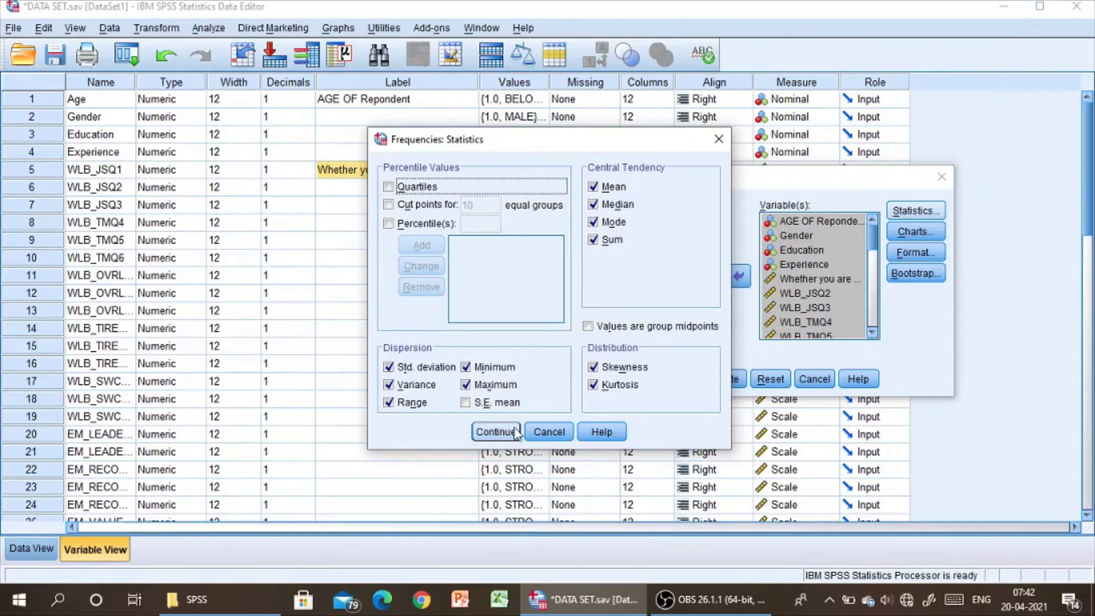
Confirm the selected statistics and the percentage bar charts, and run the Frequencies analysis
click(496, 431)
click(911, 233)
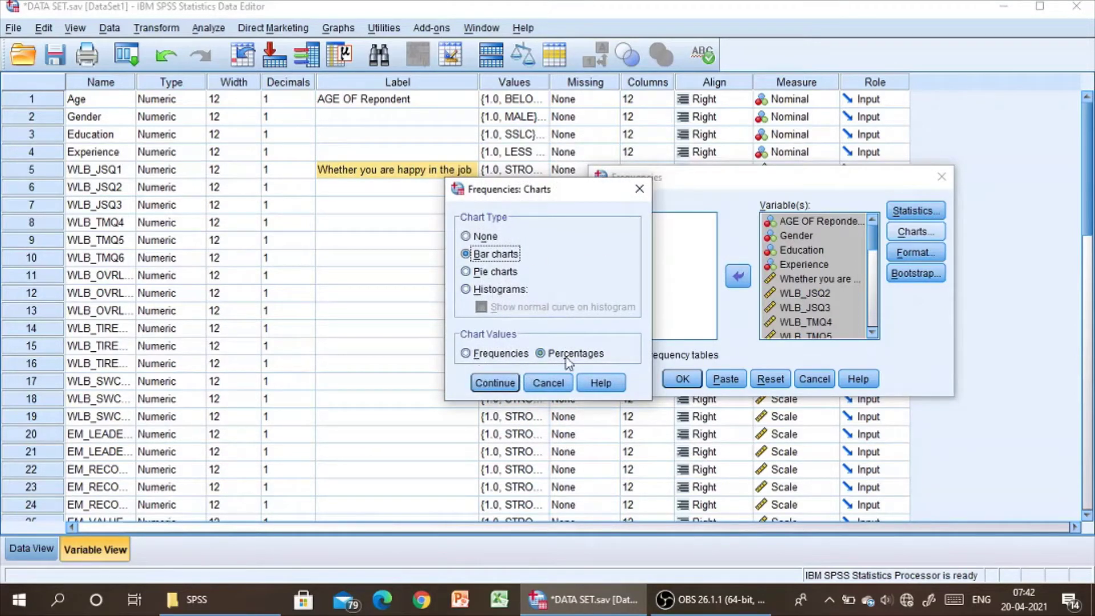
click(494, 382)
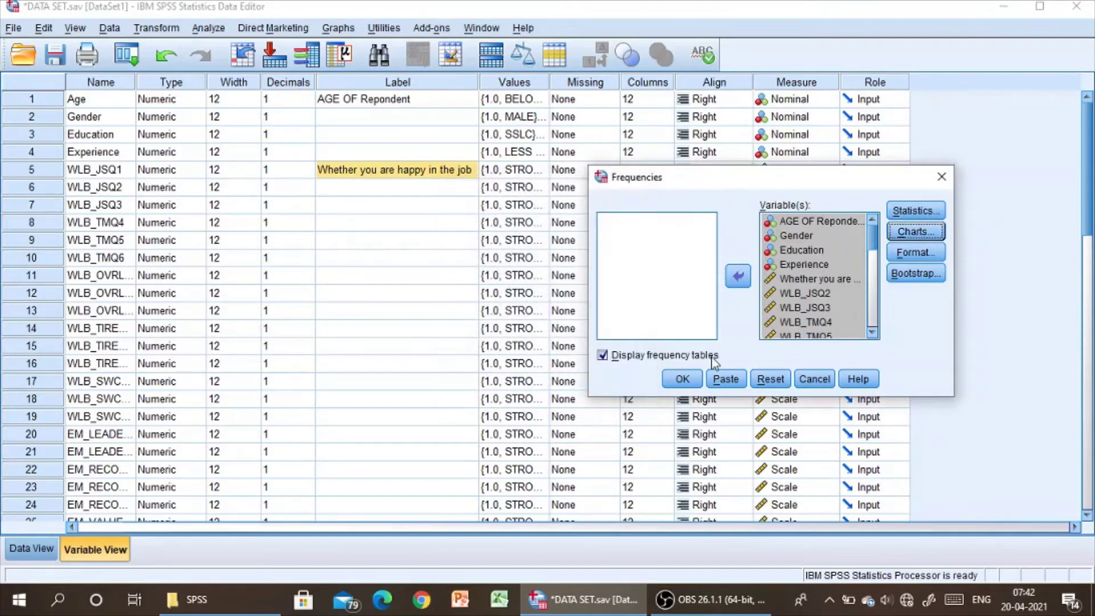
click(686, 382)
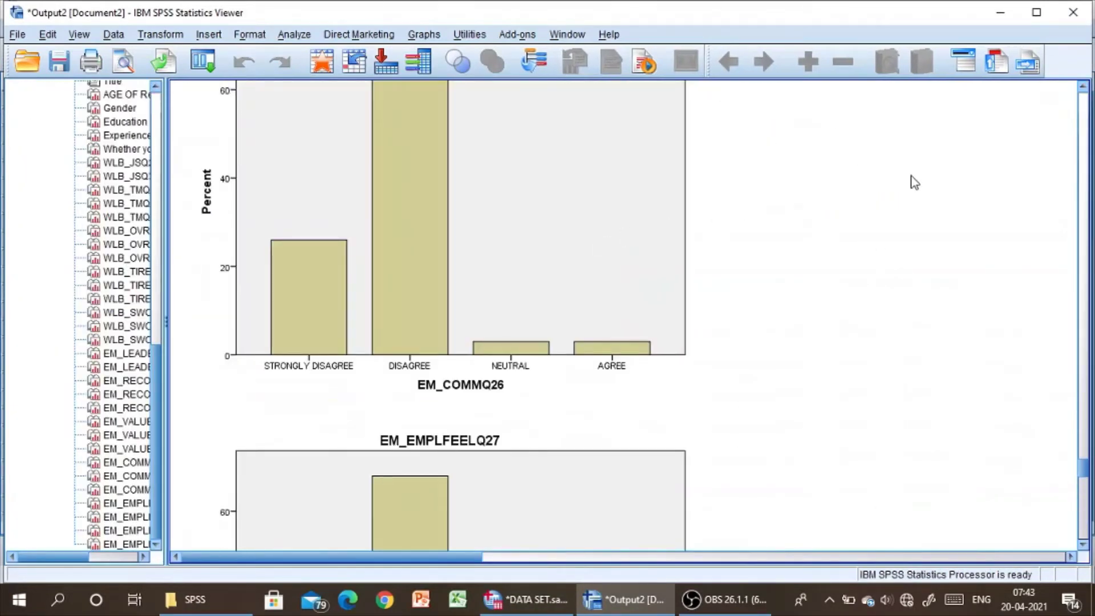
Examine the Frequencies output, from the statistics table through the frequency tables for the demographic and job satisfaction variables
drag(1082, 471, 1087, 100)
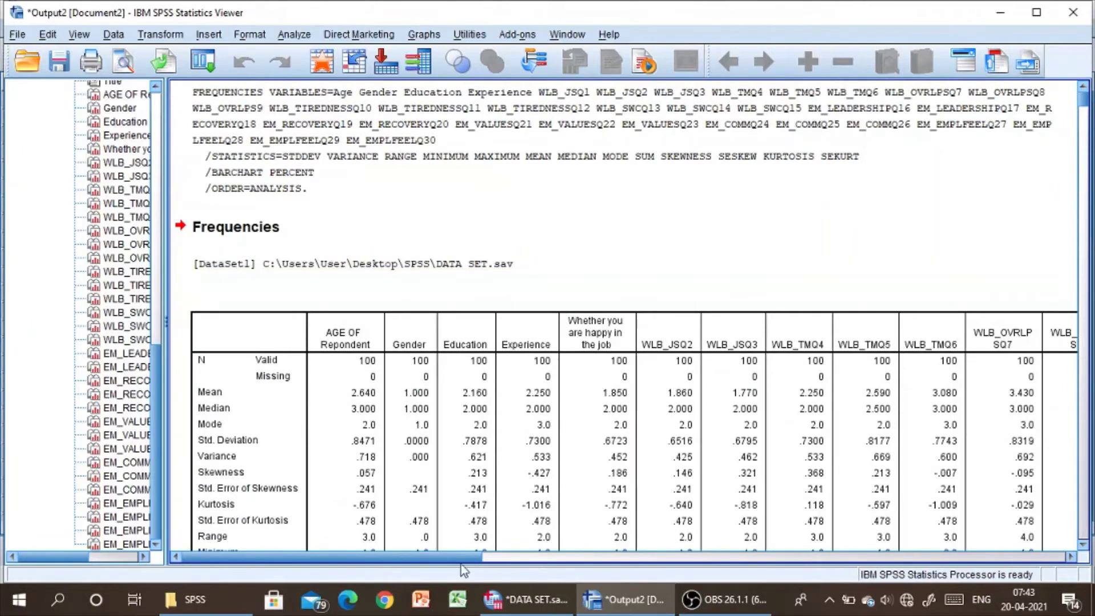
drag(460, 559, 345, 538)
scroll(288, 374, down, 2)
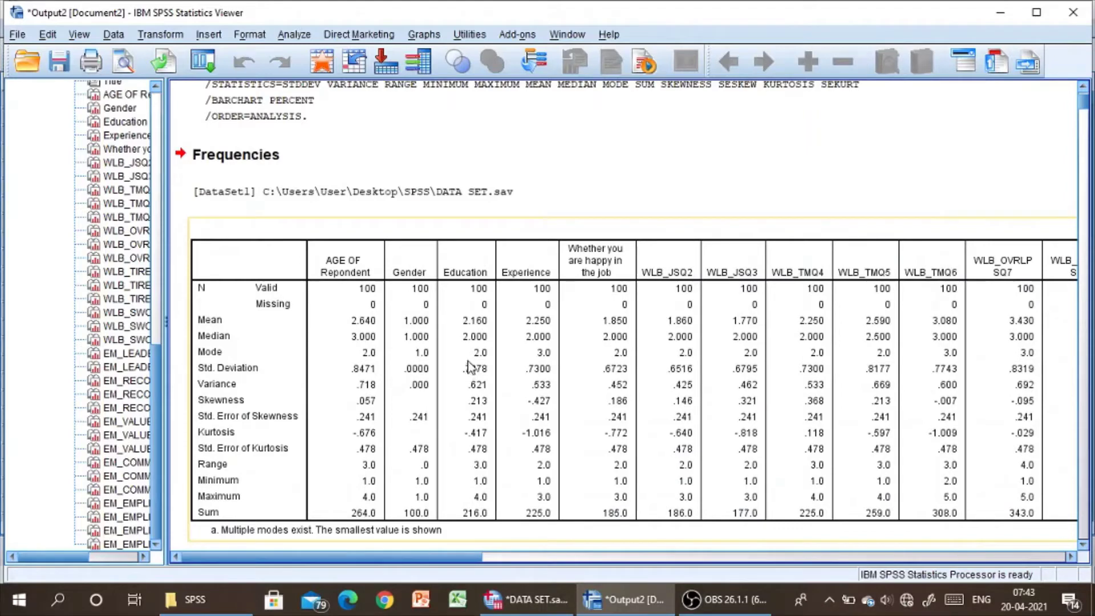
scroll(388, 317, down, 6)
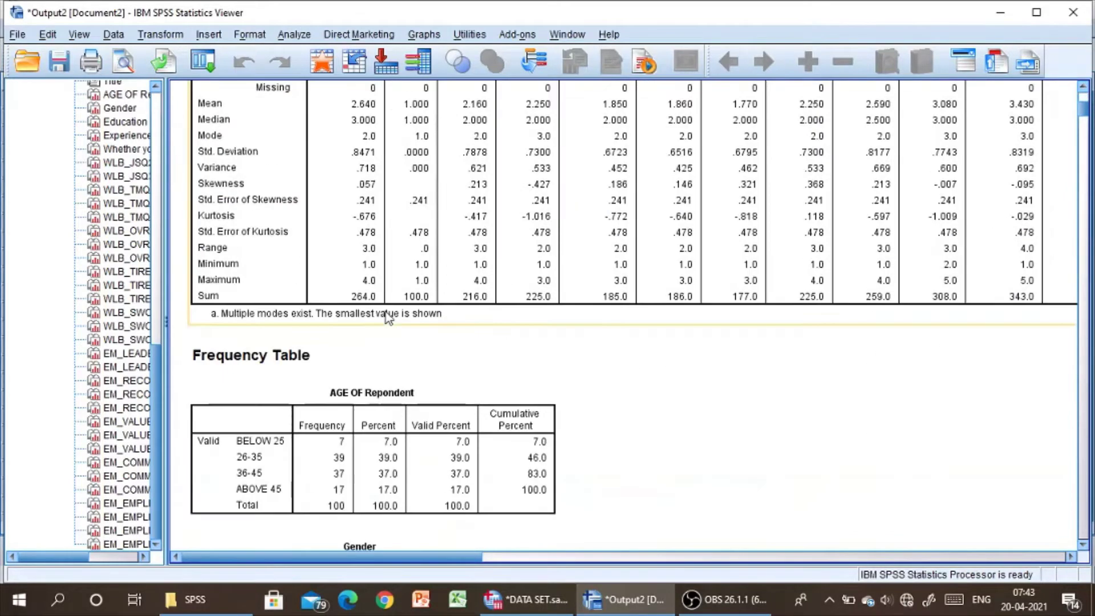
scroll(388, 318, down, 1)
scroll(388, 318, up, 5)
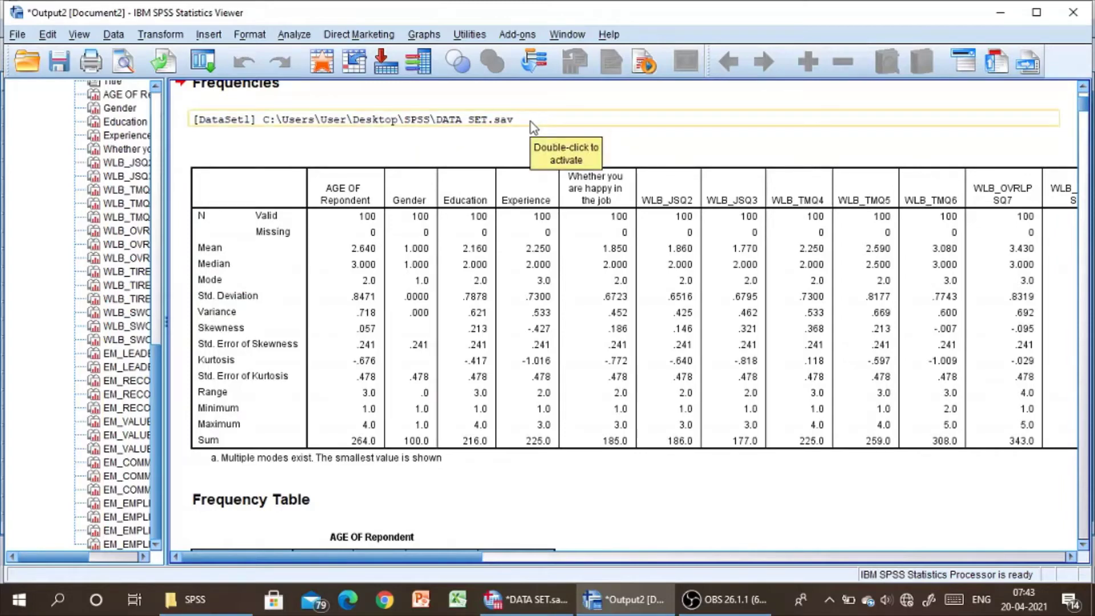
scroll(456, 297, down, 5)
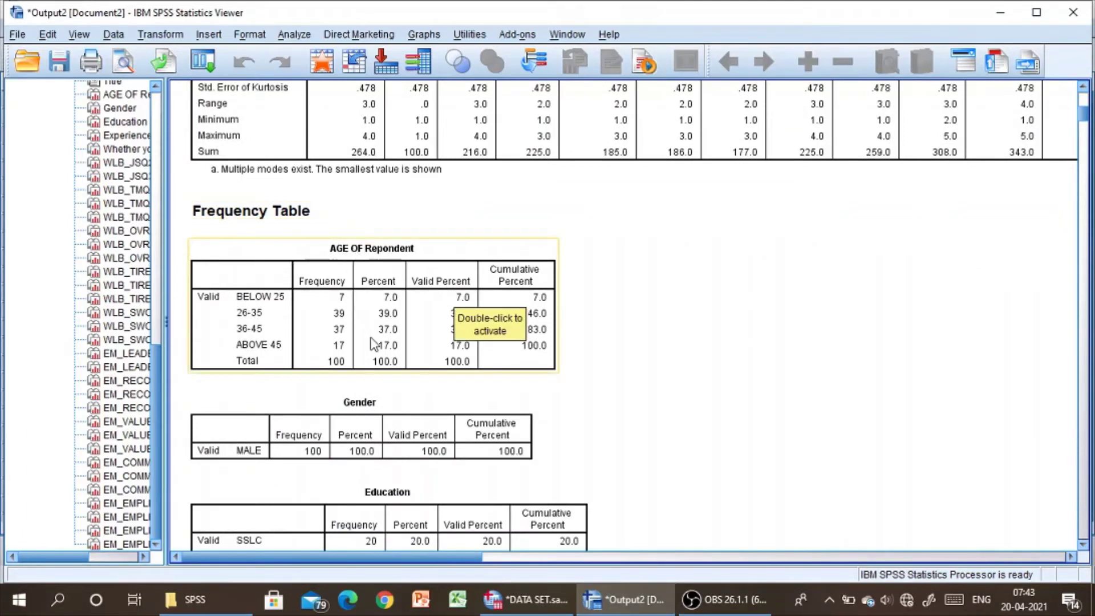
scroll(359, 433, down, 10)
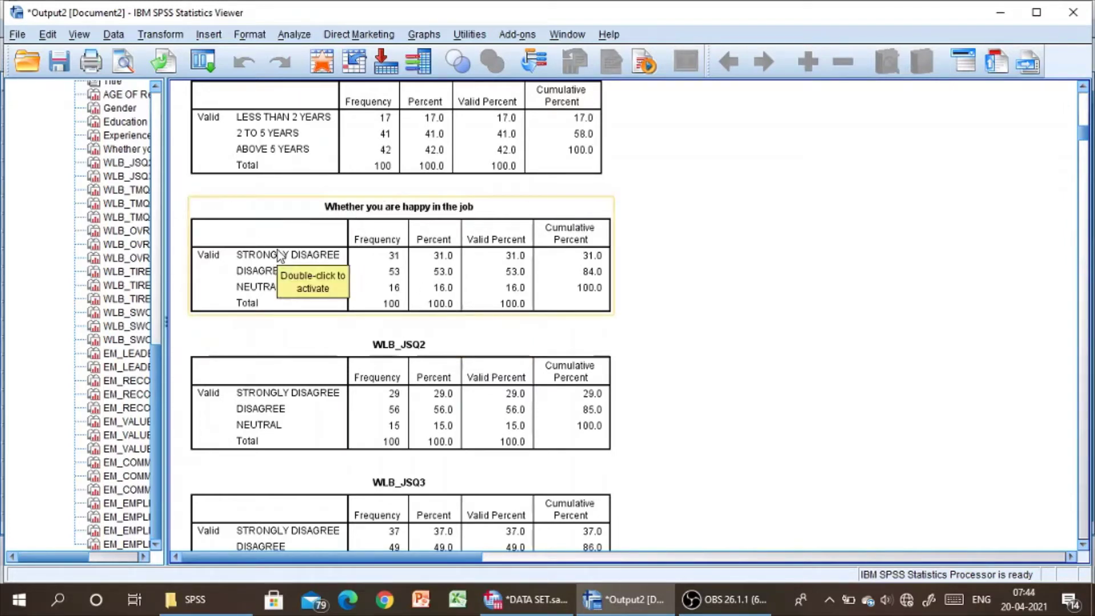
scroll(275, 251, up, 10)
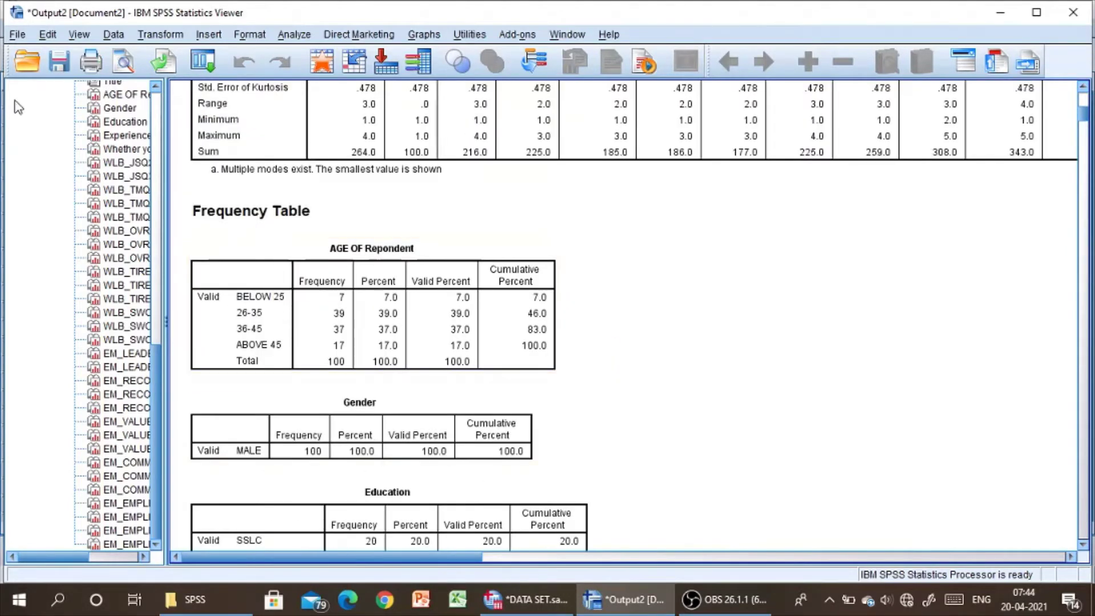
Examine the remaining frequency tables through the EM_EMPLFEEL items and the percentage bar charts for age and gender
scroll(459, 297, down, 5)
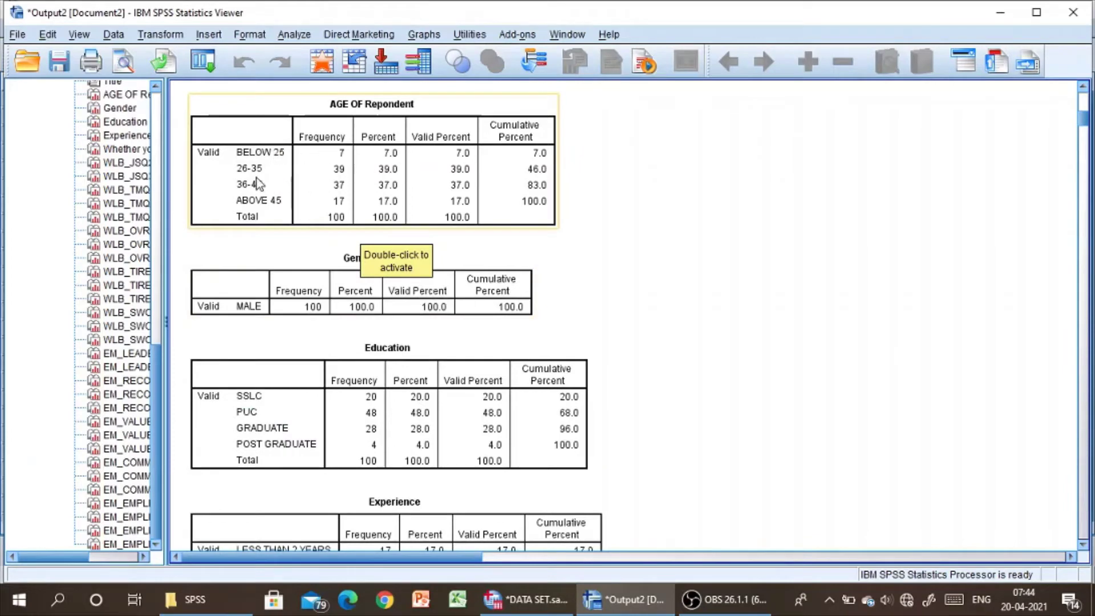
scroll(384, 205, down, 3)
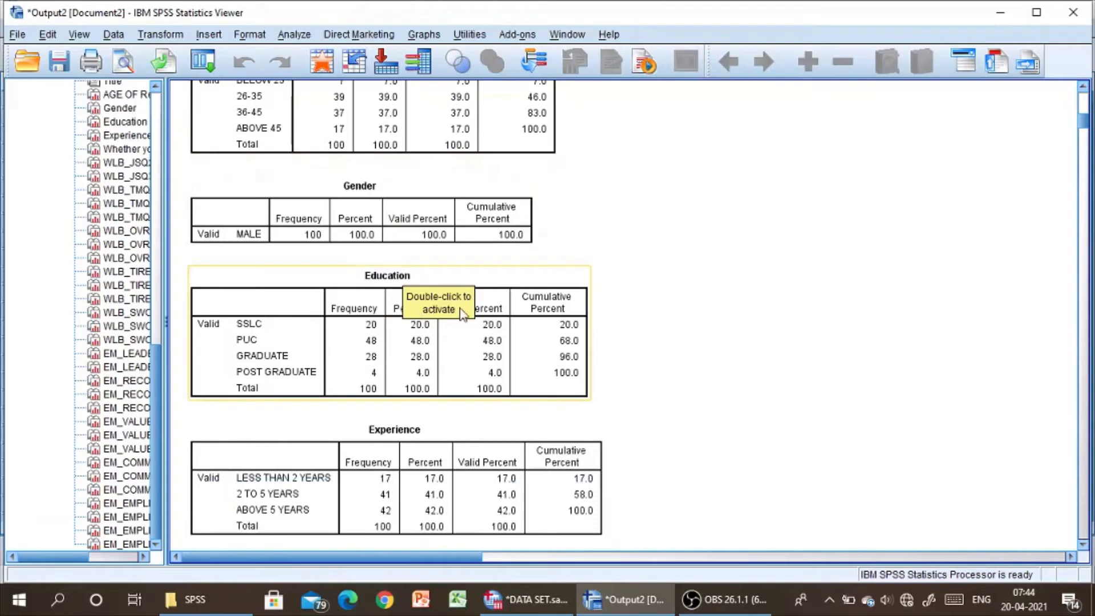
scroll(578, 325, down, 15)
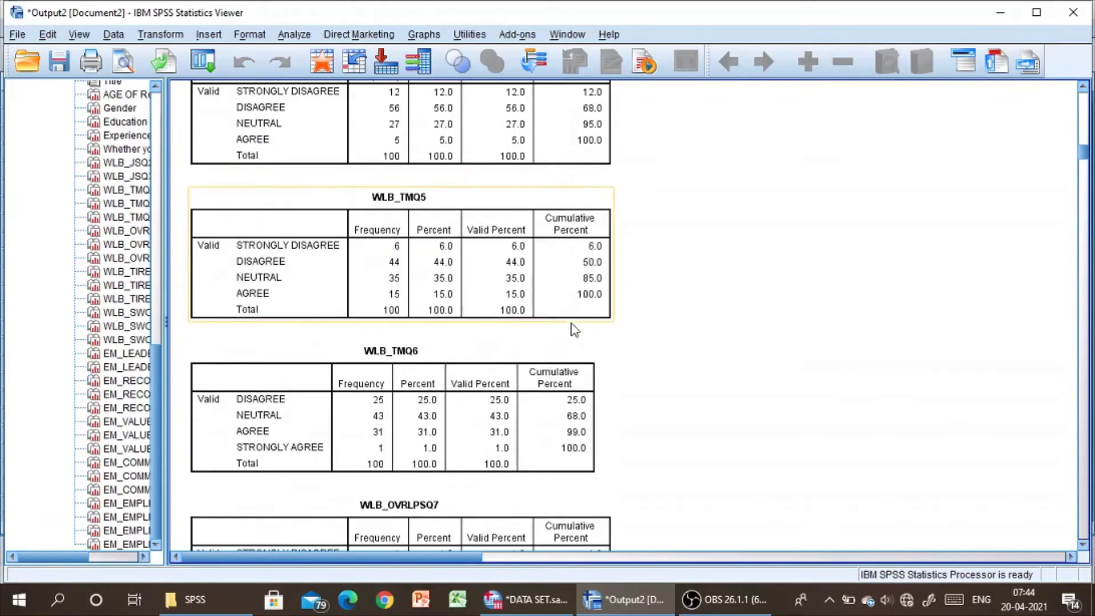
scroll(575, 330, down, 15)
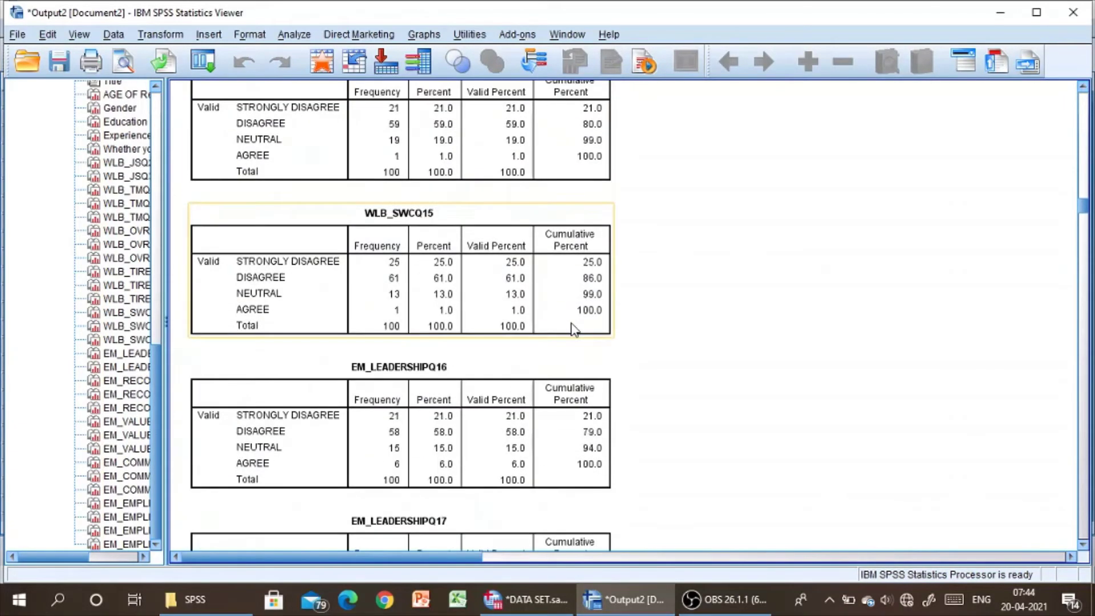
scroll(574, 329, down, 15)
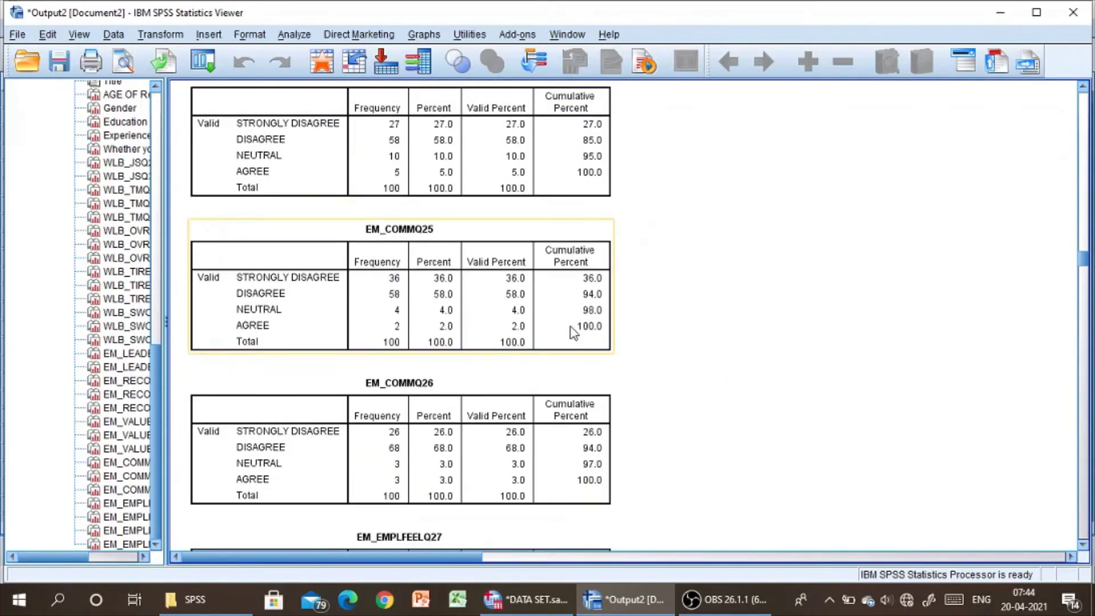
scroll(572, 332, down, 5)
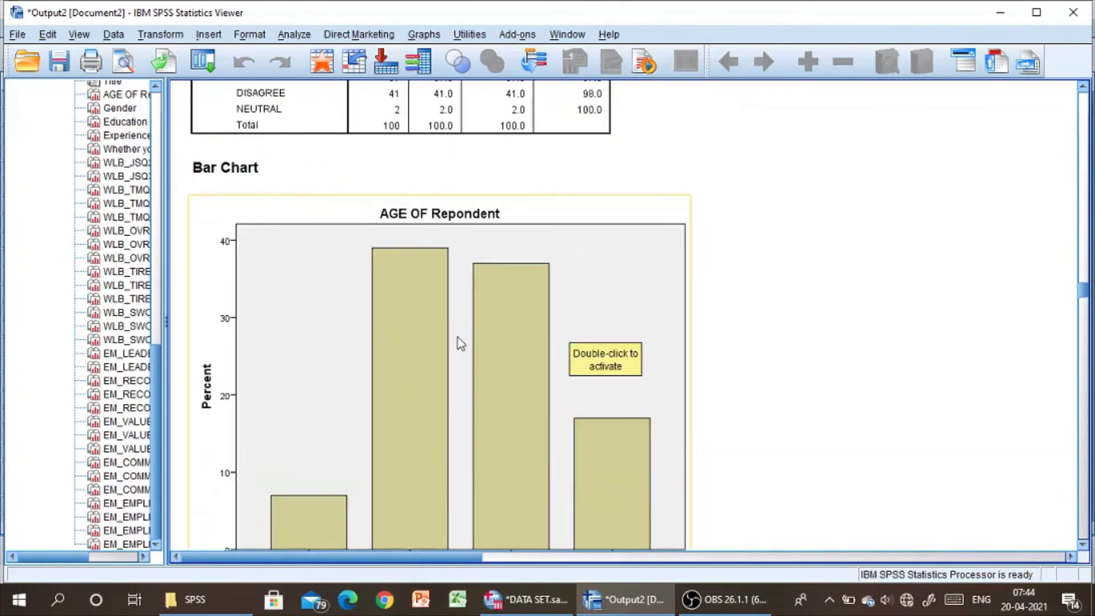
scroll(812, 300, down, 1)
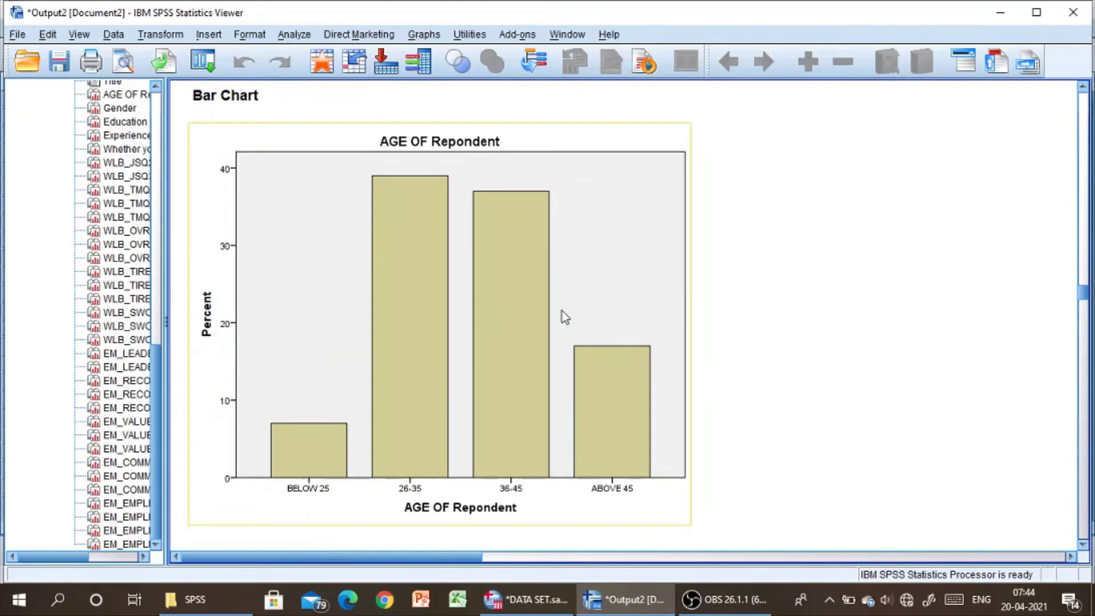
scroll(565, 315, down, 5)
Open the Gender bar chart for editing in a separate window and maximize the Chart Editor
click(419, 278)
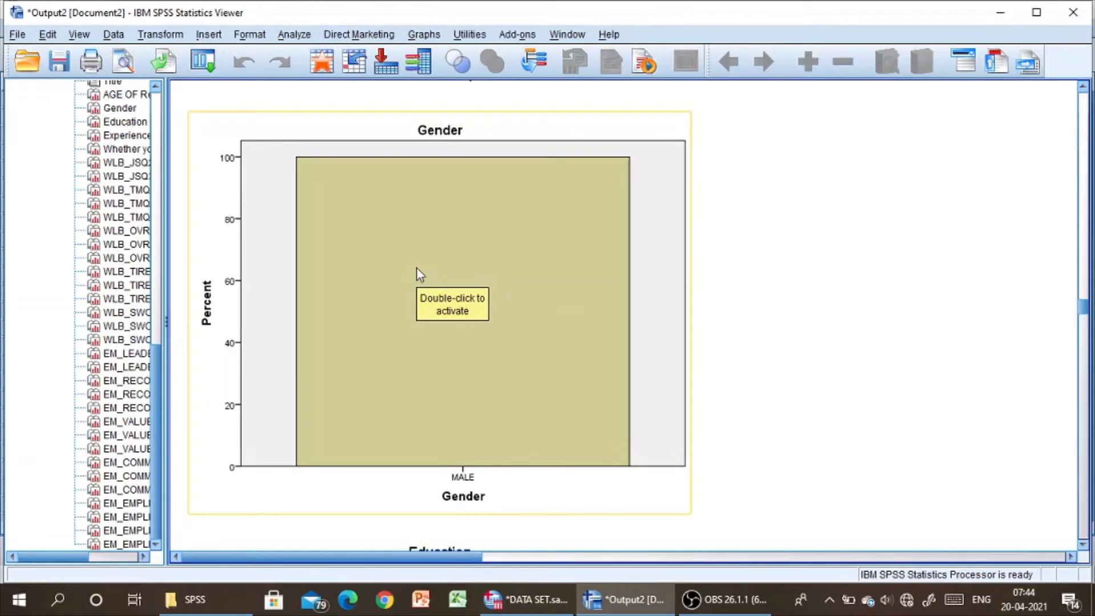
right_click(416, 273)
mouse_move(445, 401)
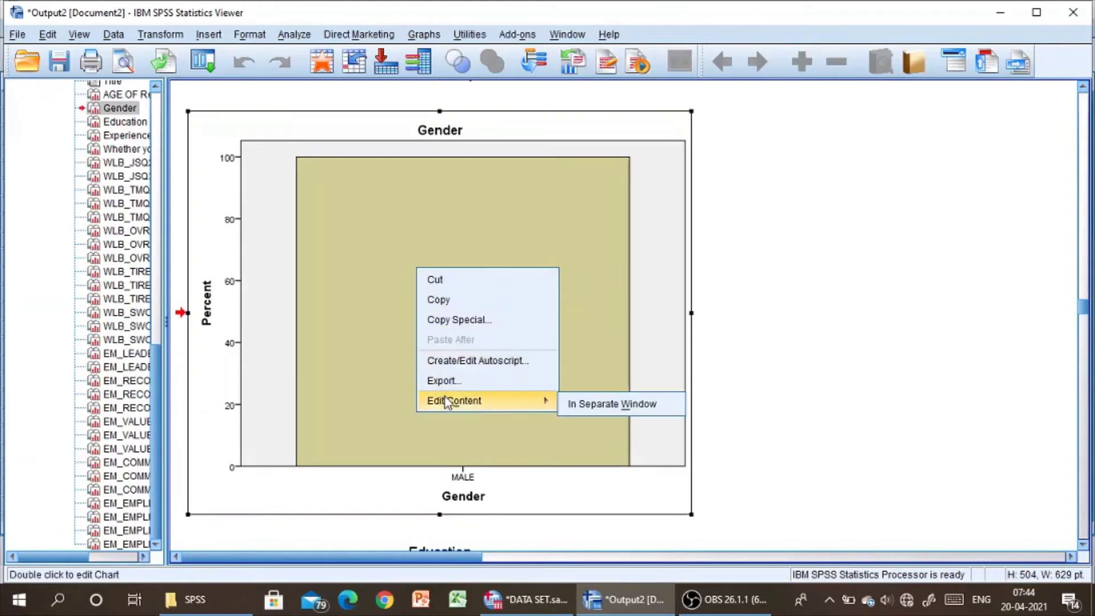
click(584, 406)
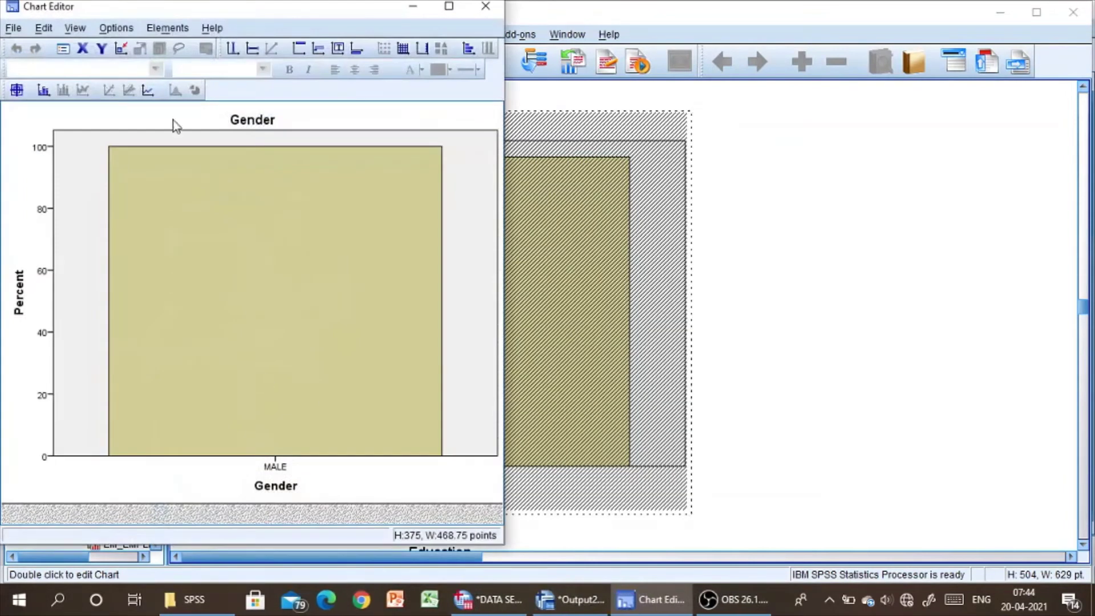
click(448, 6)
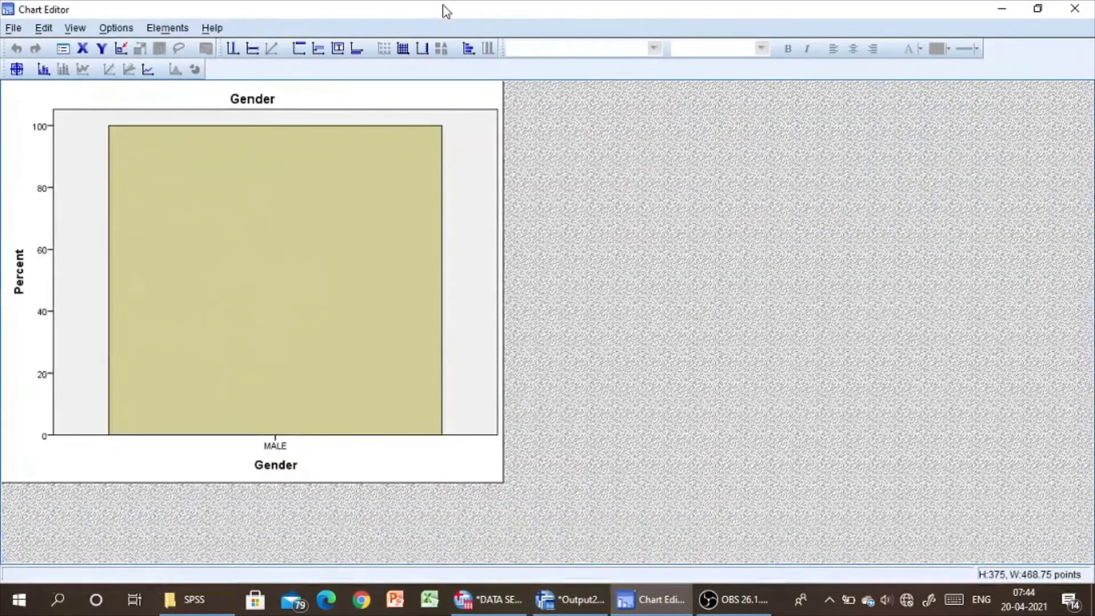
Inspect the properties of the Gender chart's bar, title and axis title, and close the Chart Editor
double_click(317, 223)
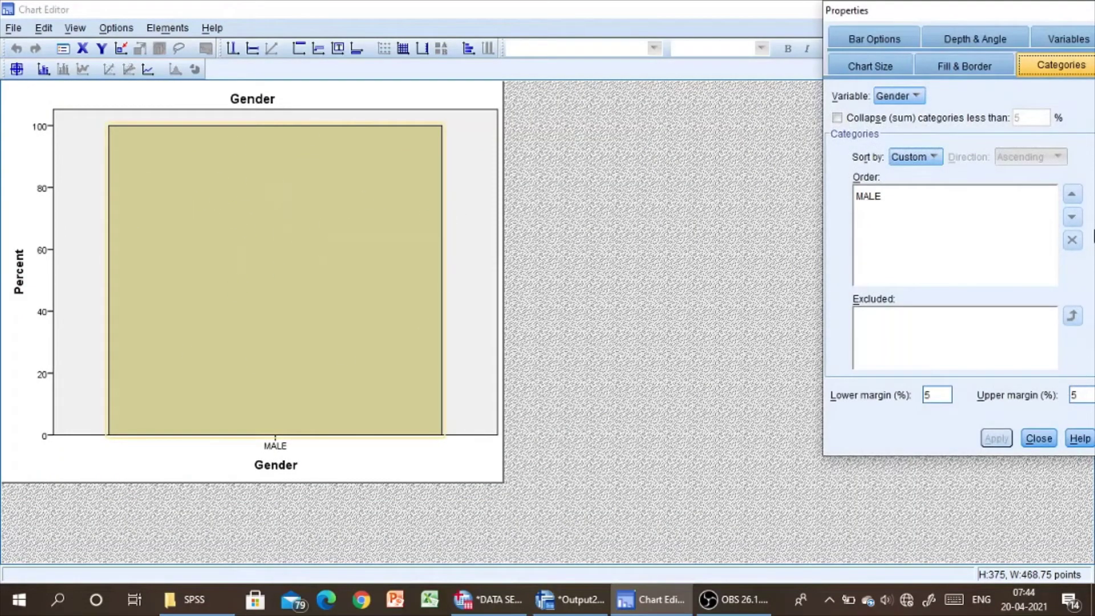
click(261, 99)
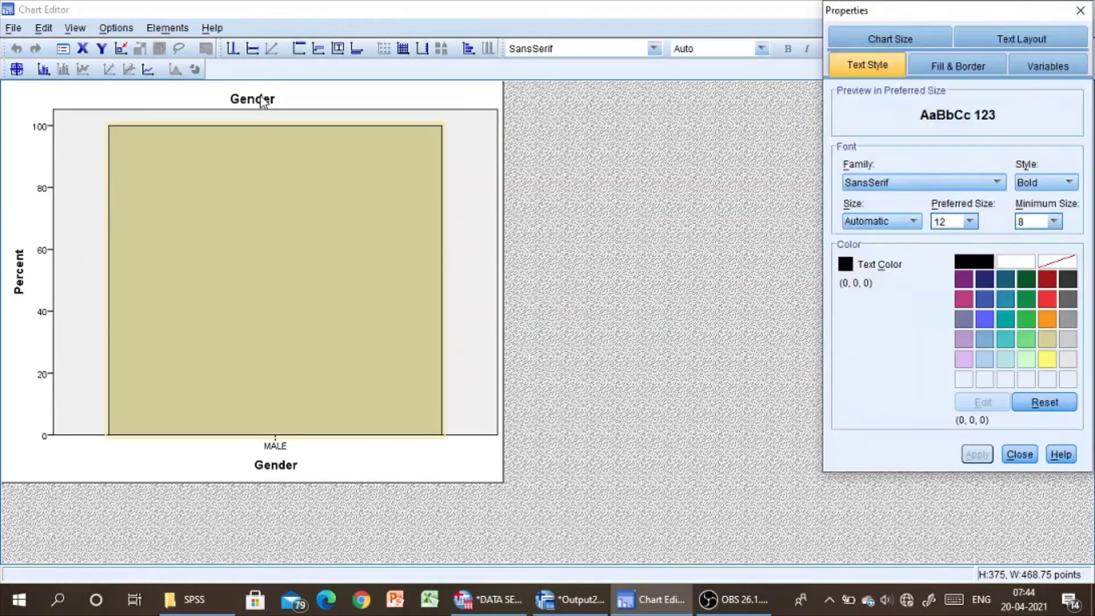
click(275, 465)
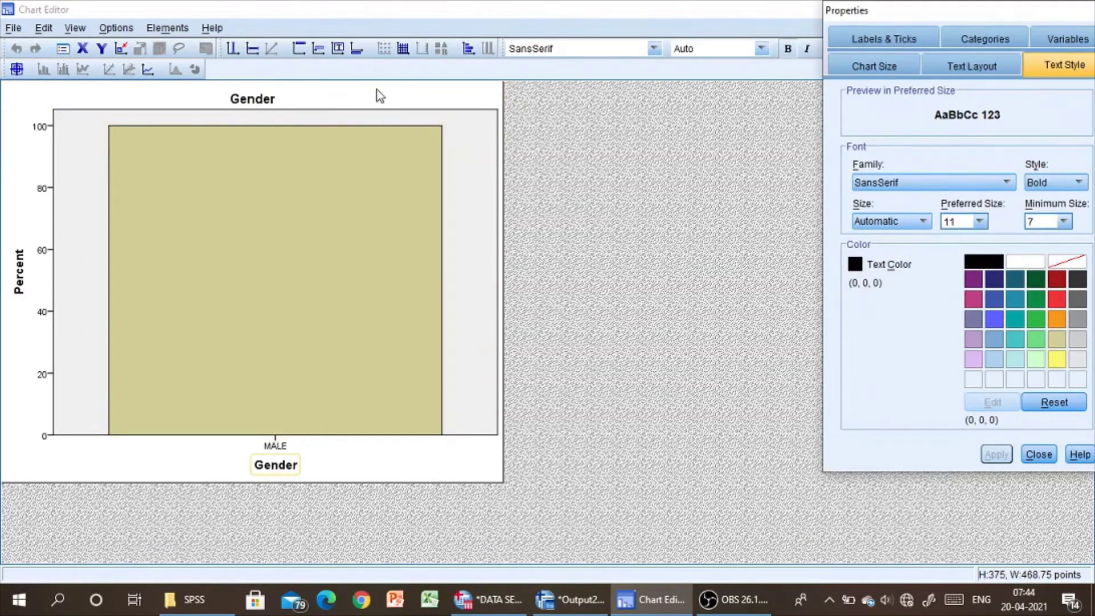
click(279, 100)
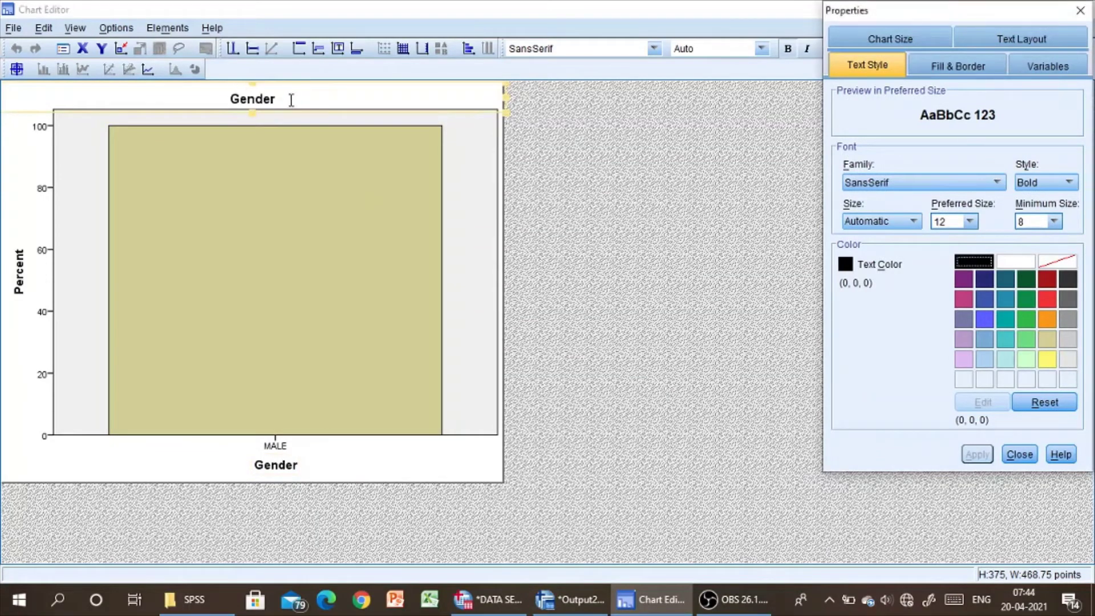
click(291, 100)
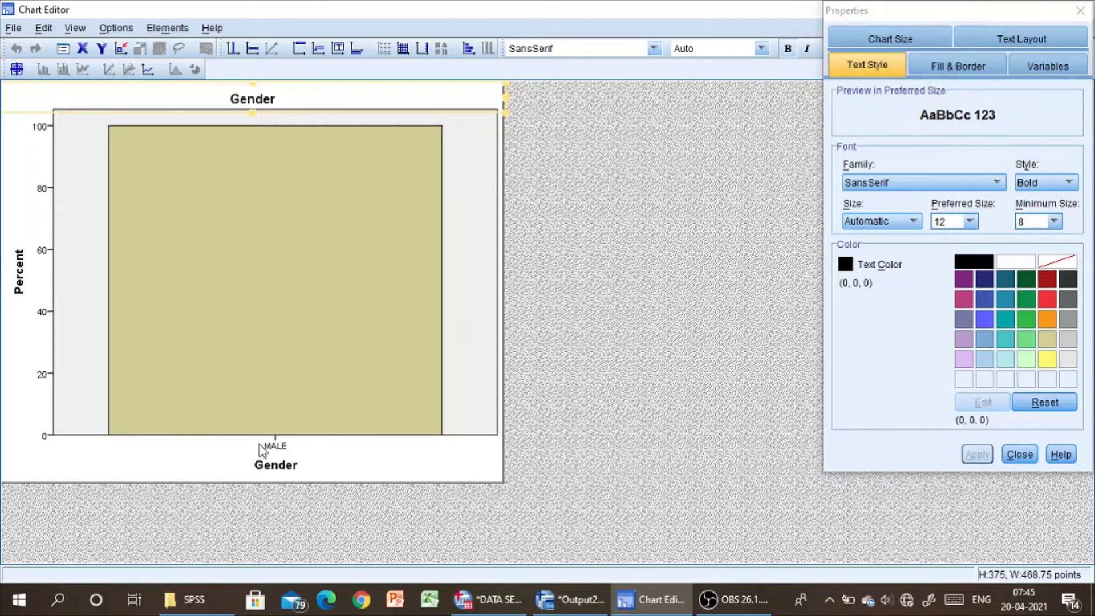
click(263, 464)
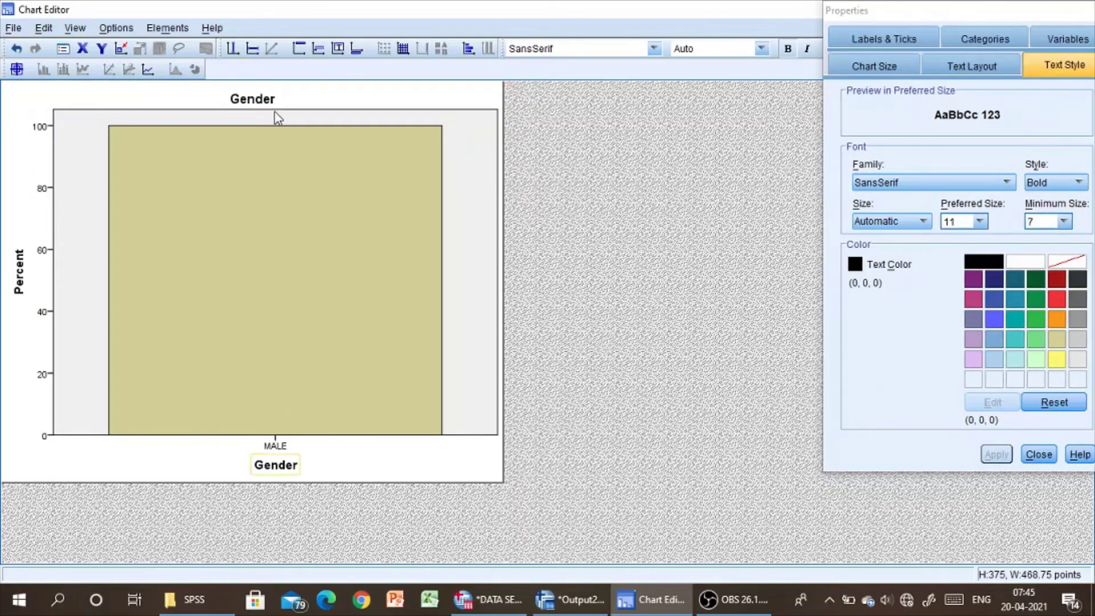
click(263, 101)
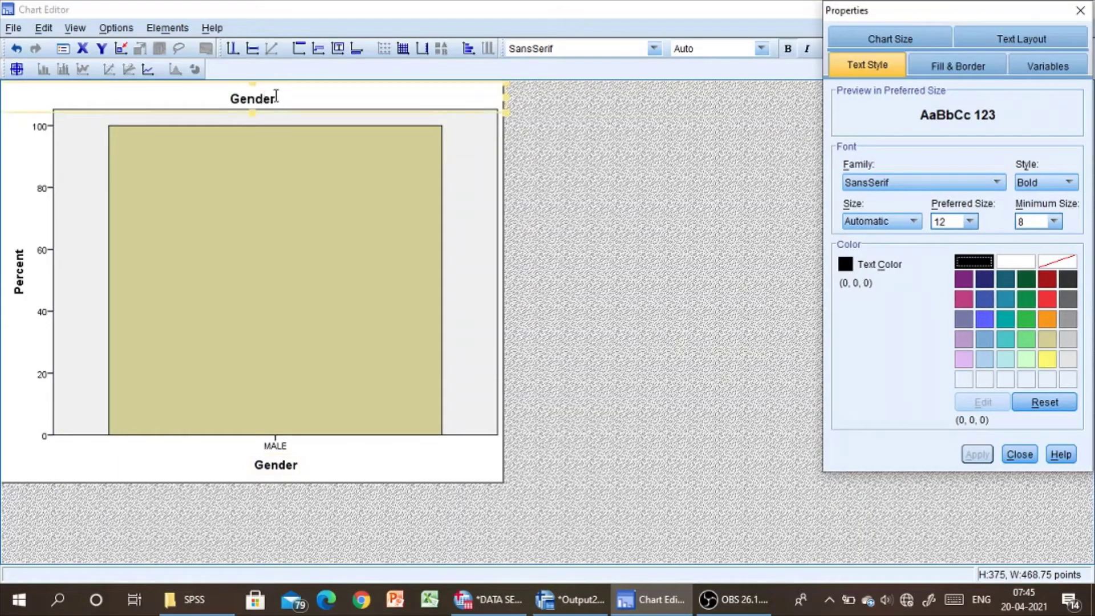
click(236, 103)
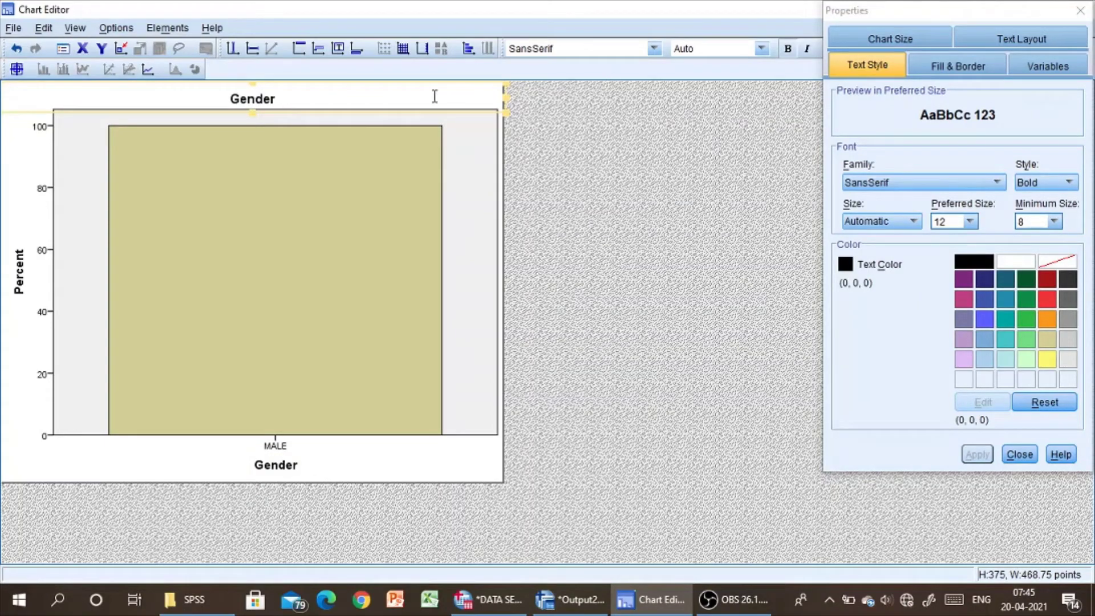
click(1080, 10)
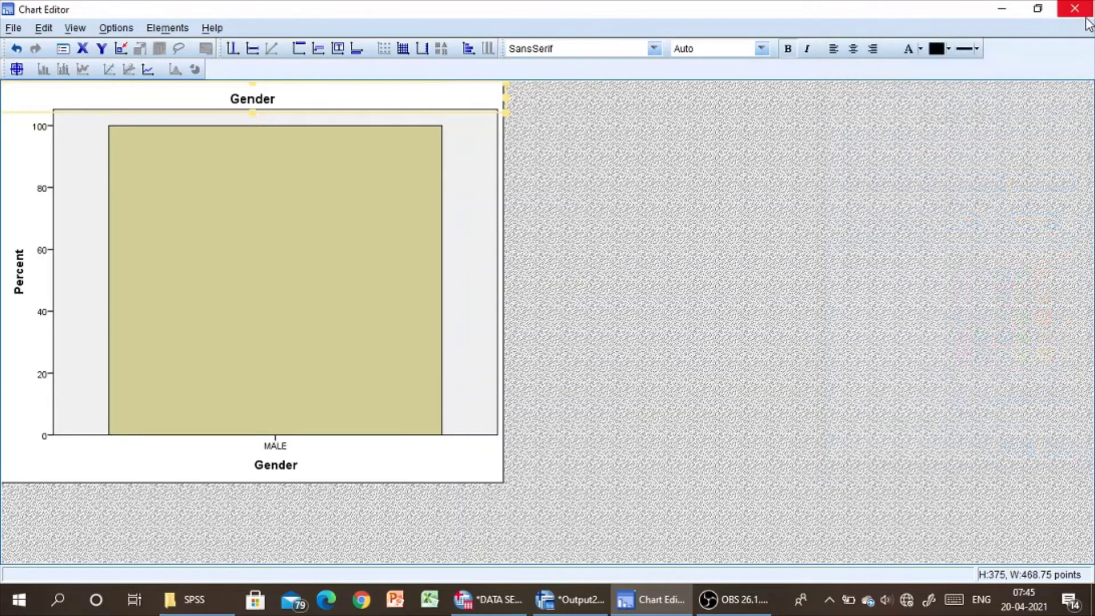
click(1083, 13)
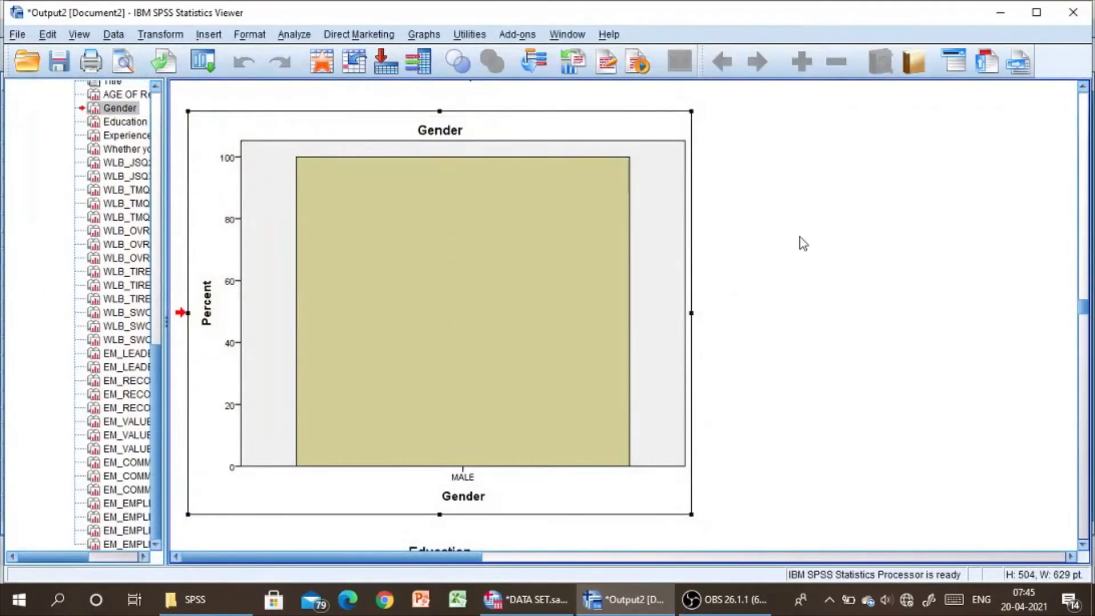
Open the export settings from the EM_LEADERSHIPQ17 frequency table, and choose all objects with the document type Word/RTF (*.doc)
scroll(799, 242, up, 5)
scroll(799, 240, up, 15)
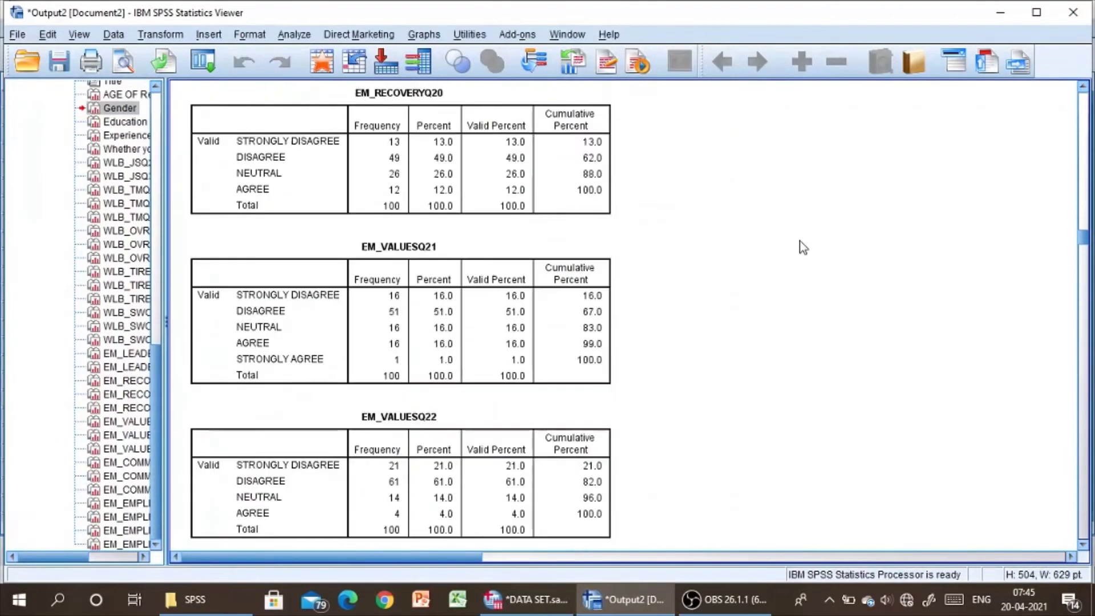
scroll(800, 241, up, 15)
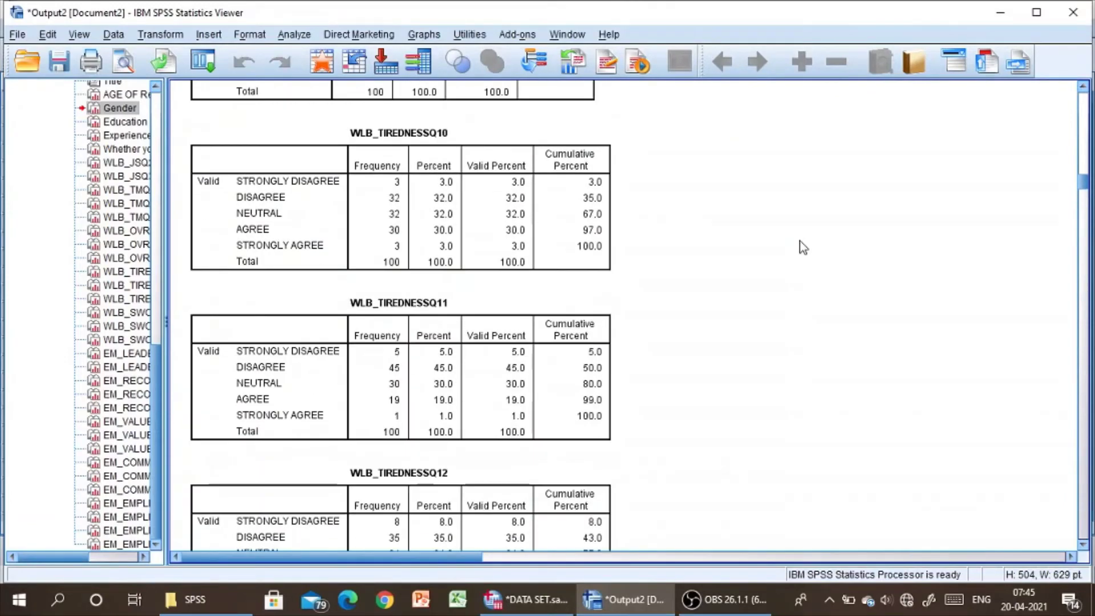
scroll(800, 241, up, 15)
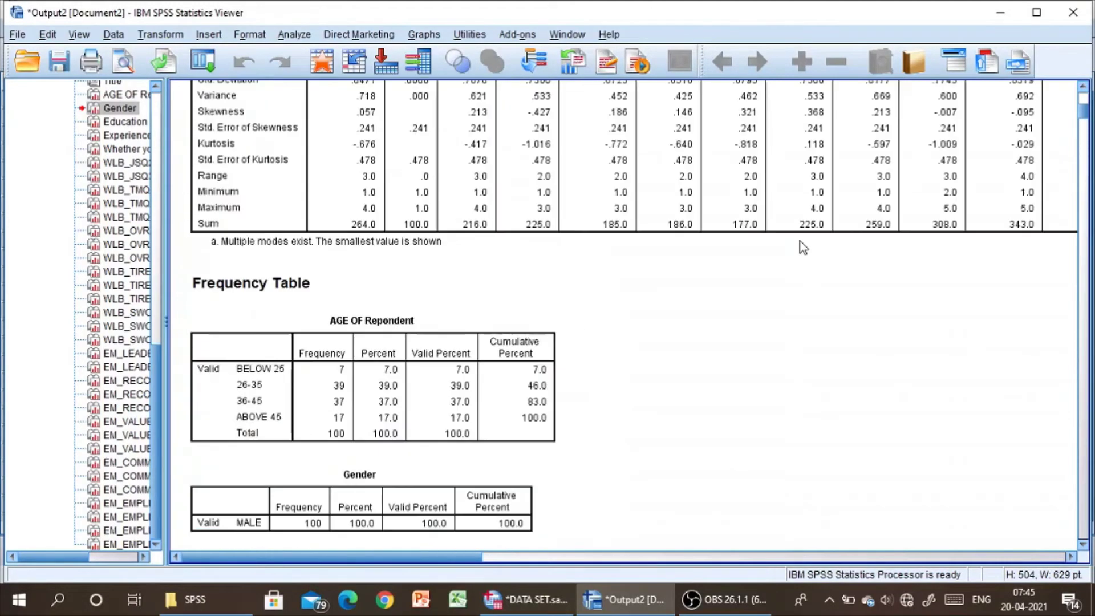
scroll(801, 242, down, 15)
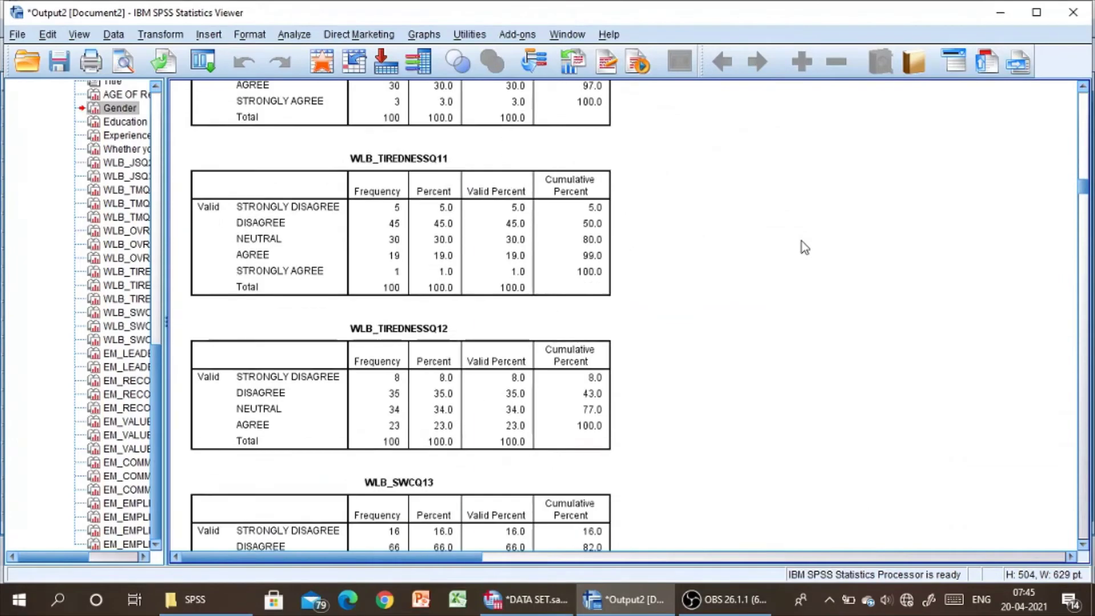
scroll(800, 241, down, 5)
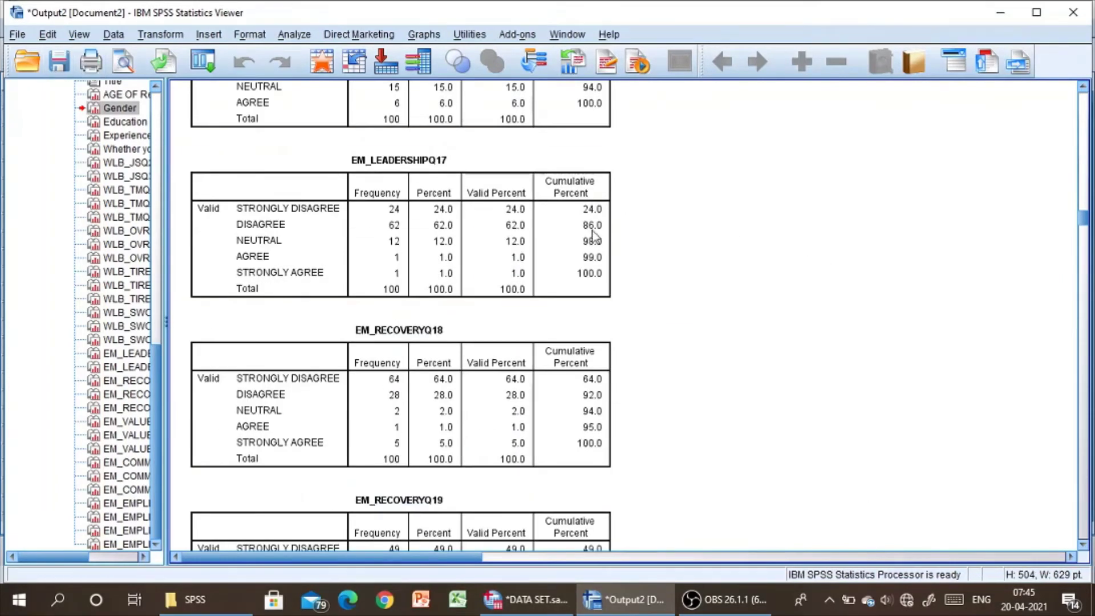
click(511, 226)
right_click(510, 227)
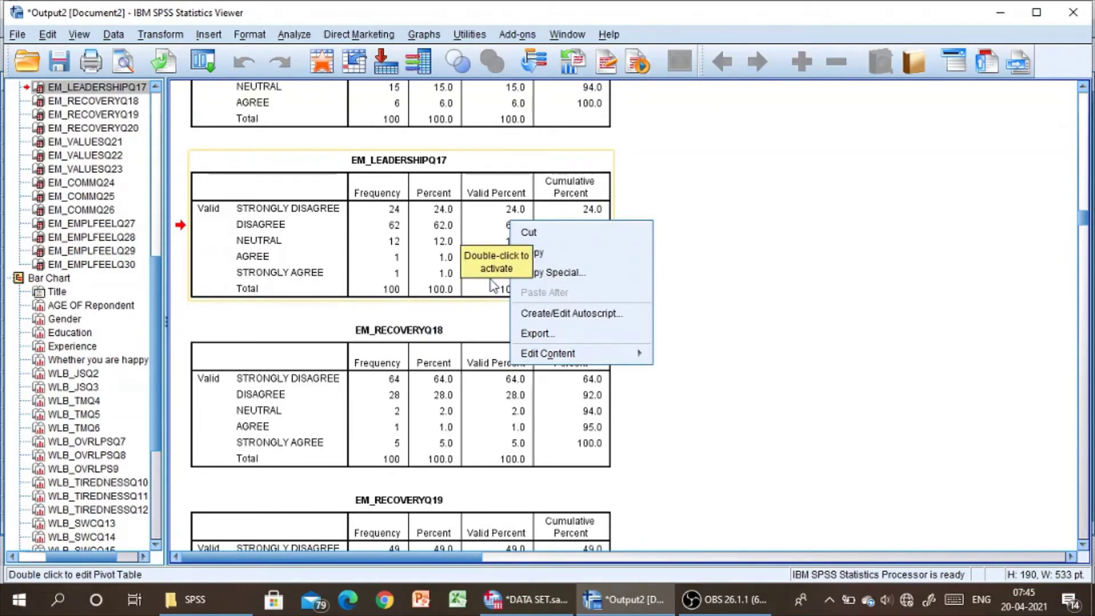
click(521, 335)
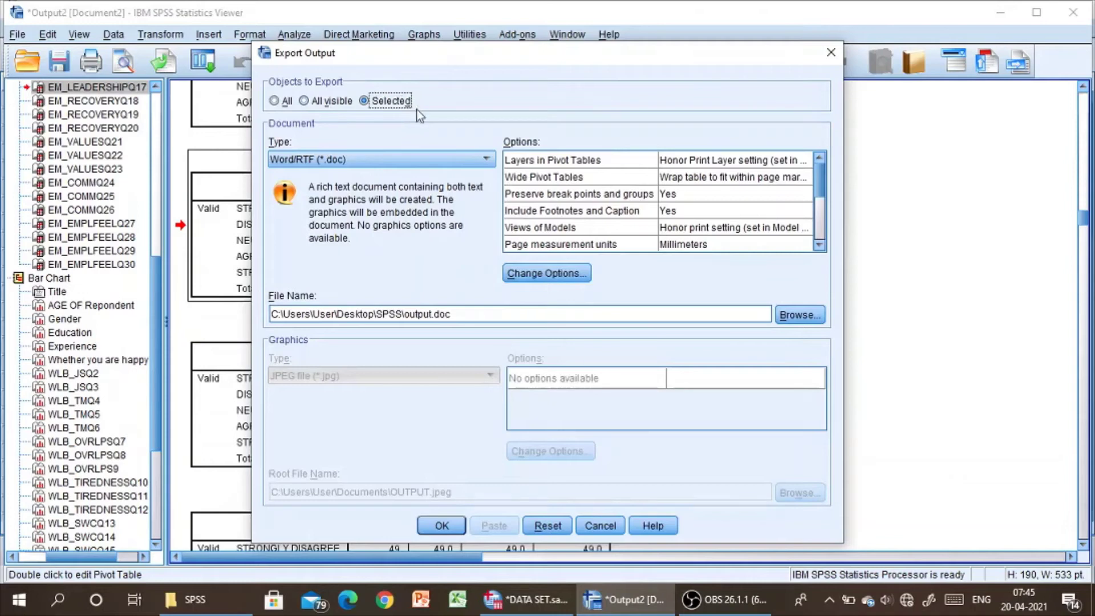
click(274, 101)
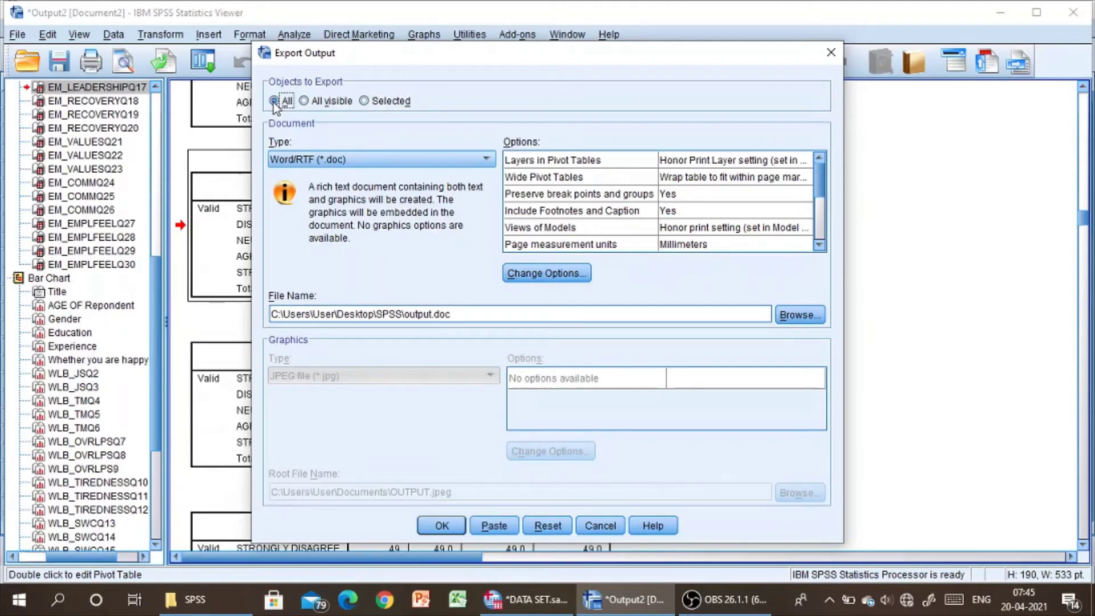
click(407, 161)
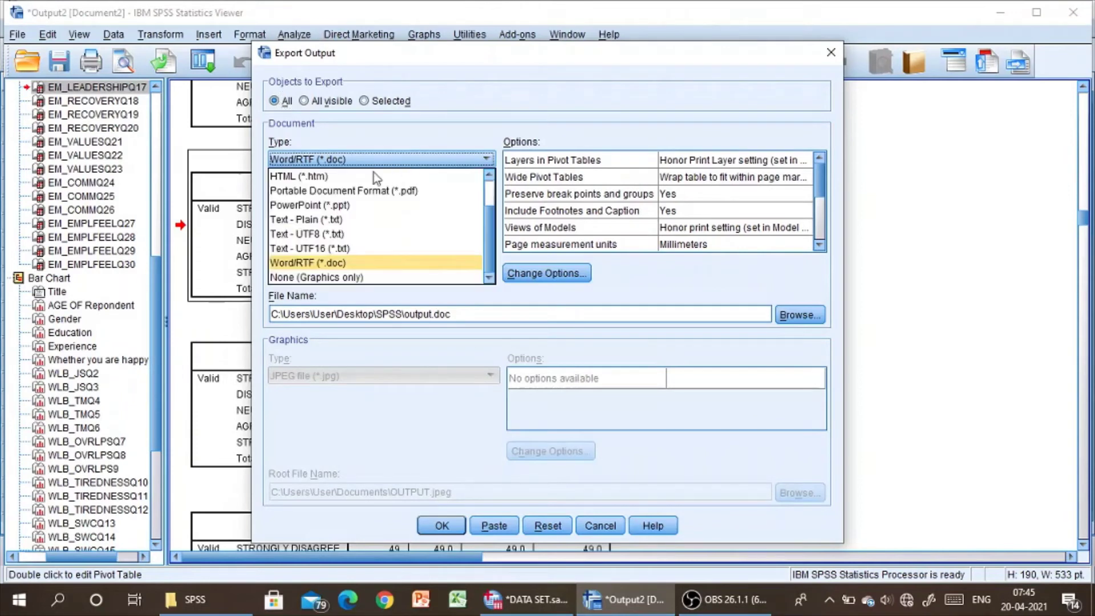
click(291, 263)
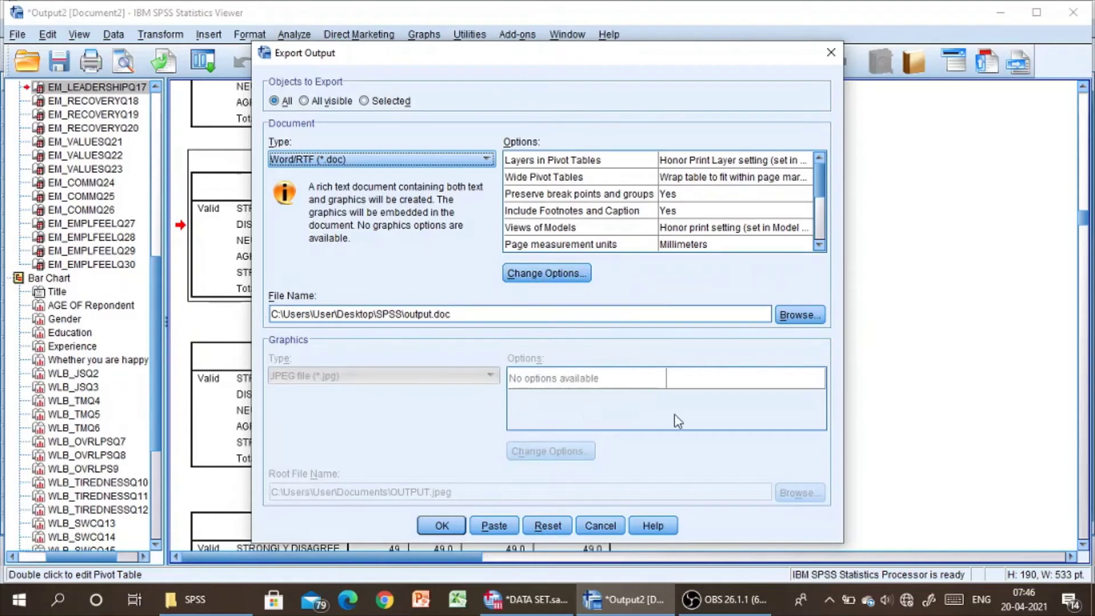
Save the export as a Word/RTF file named Output in the SPSS folder on the Desktop and run the export
click(799, 317)
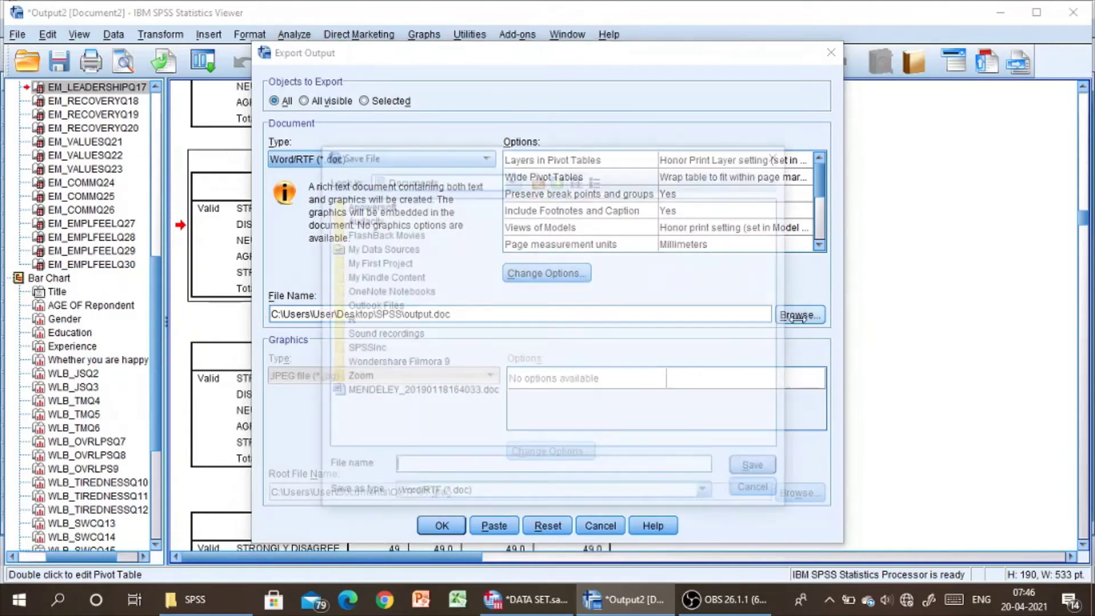
click(513, 181)
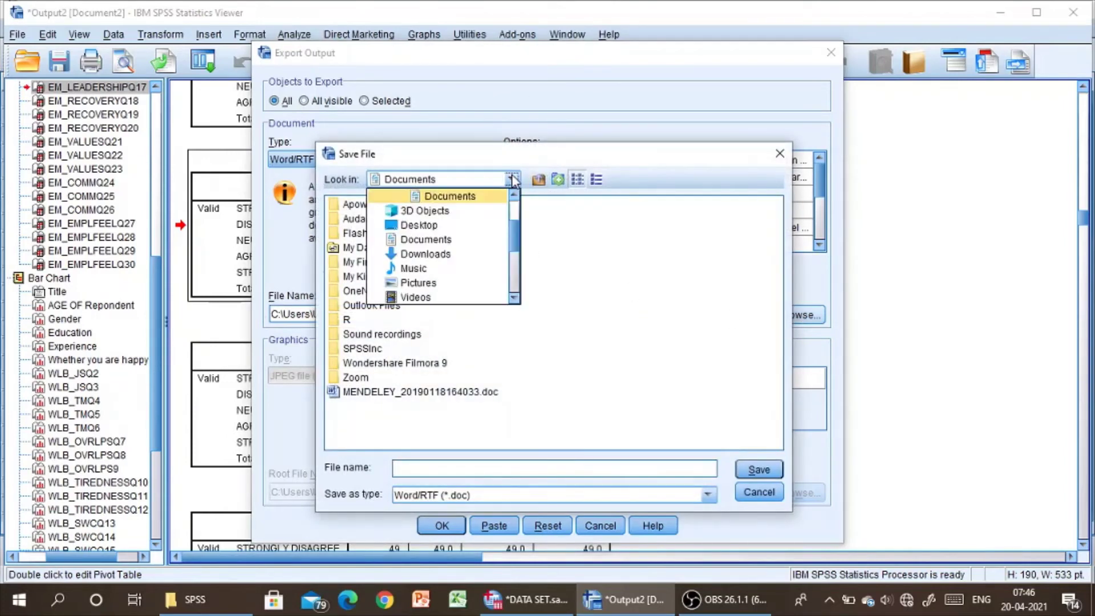
click(419, 226)
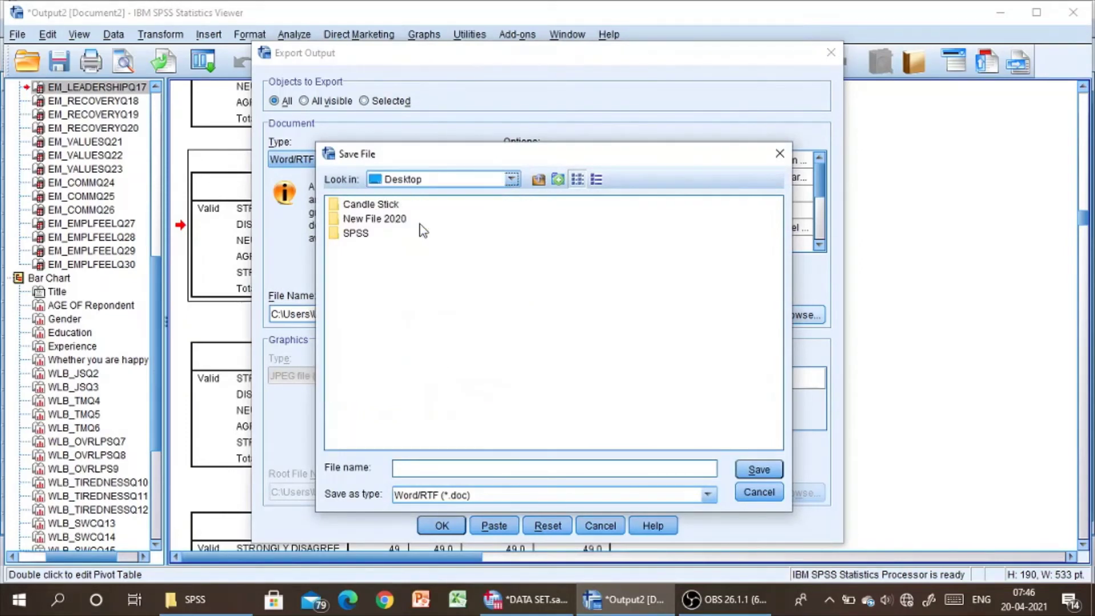
double_click(362, 234)
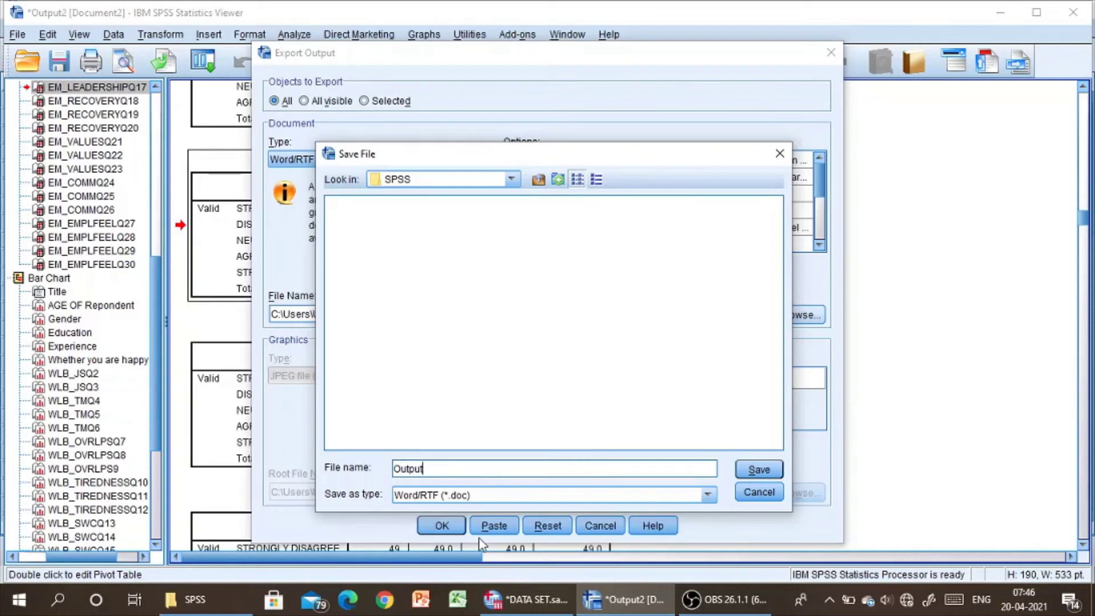
click(758, 468)
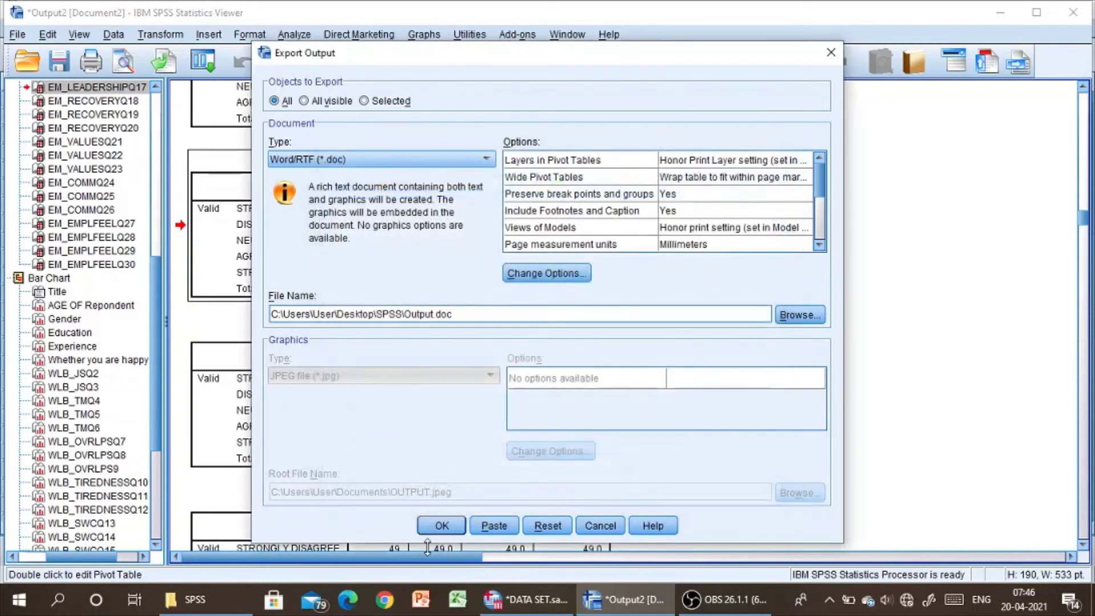
click(438, 523)
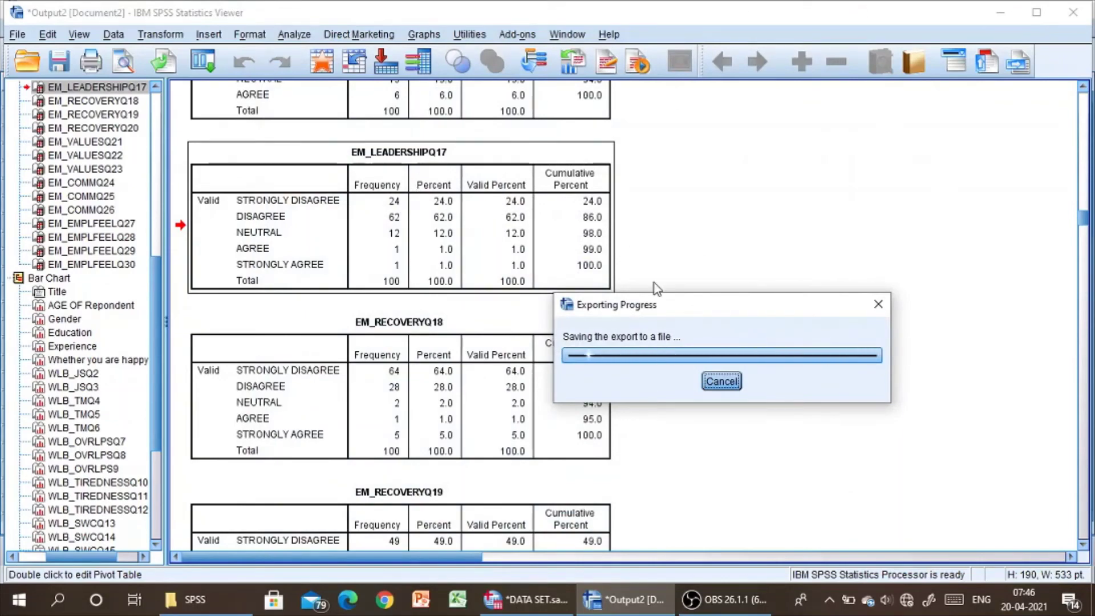
Switch to the SPSS folder in File Explorer and open the exported Output document in Word
scroll(811, 213, up, 20)
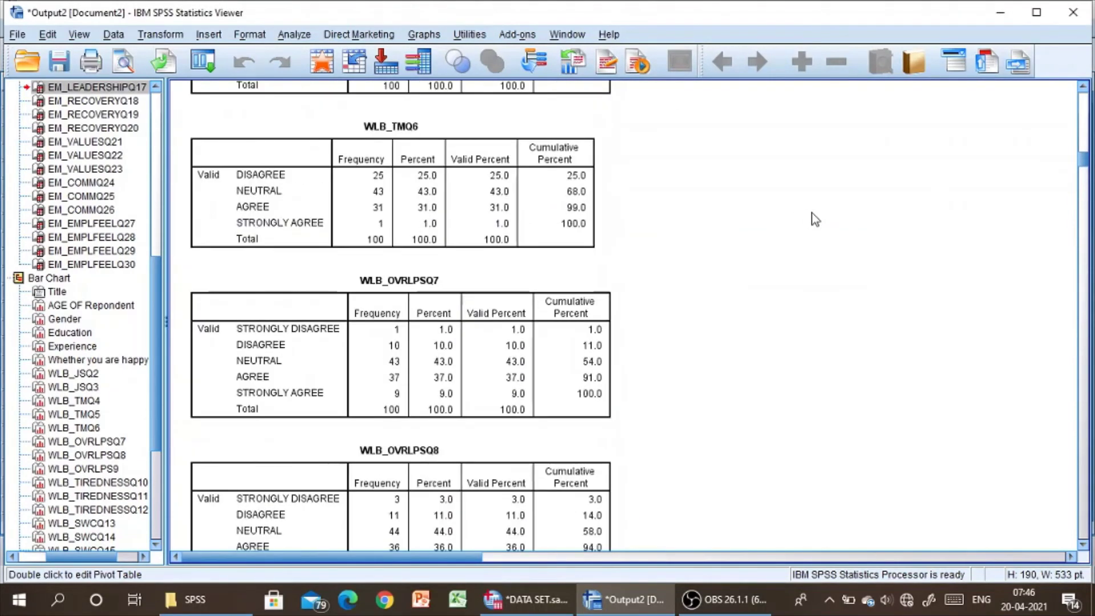
scroll(821, 211, up, 20)
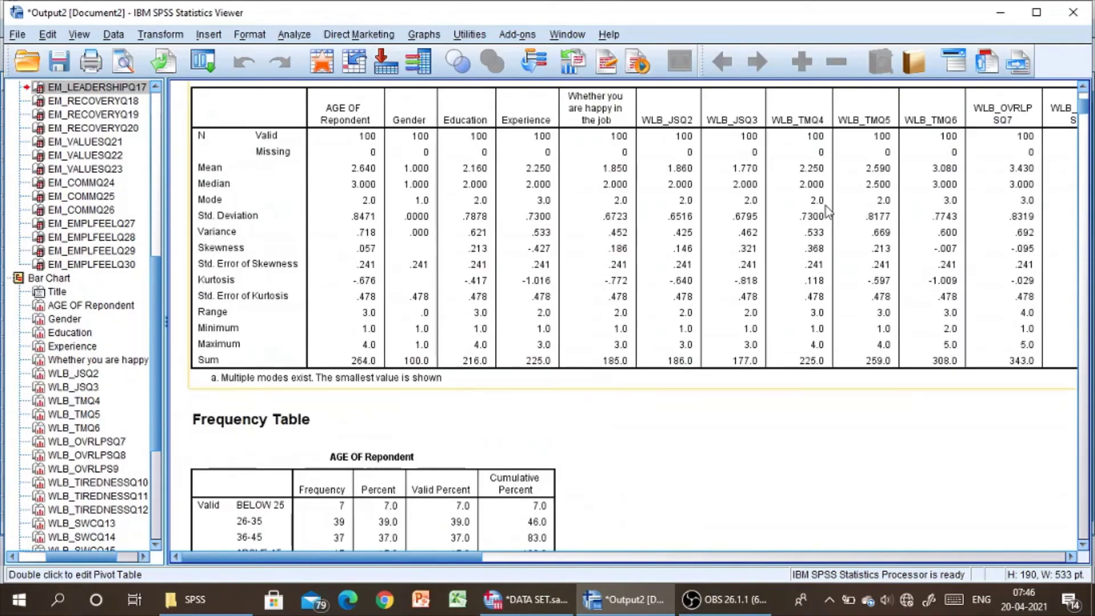
scroll(826, 206, down, 20)
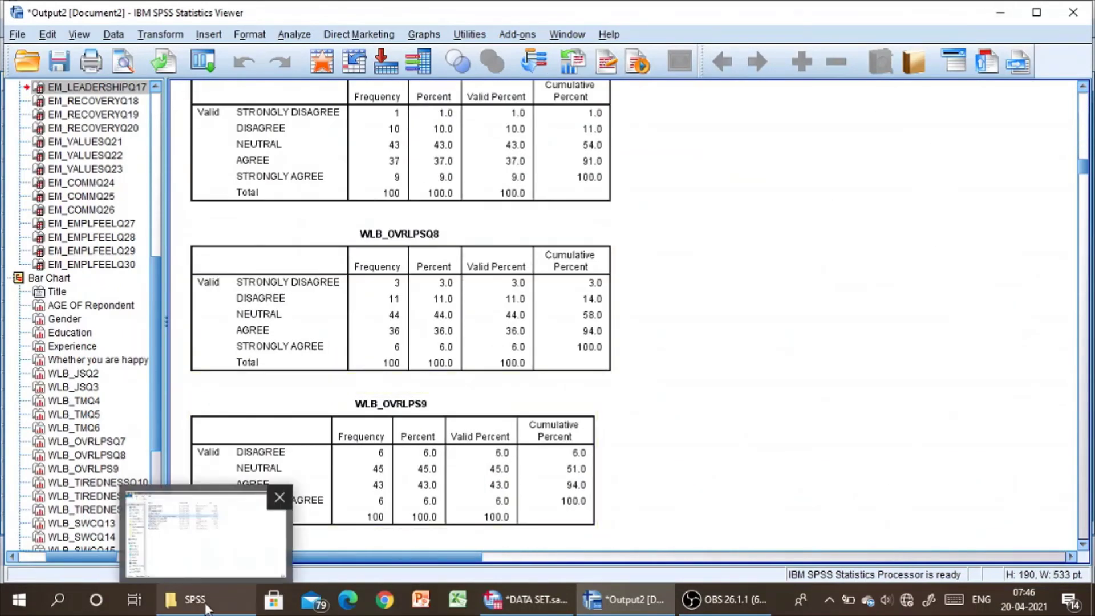
click(206, 607)
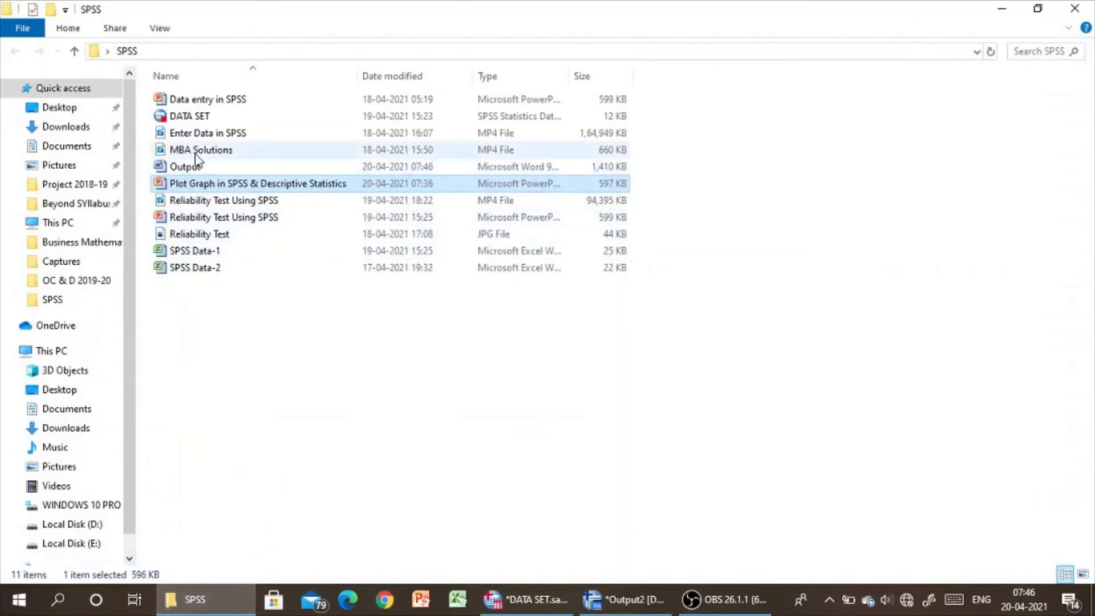
double_click(192, 167)
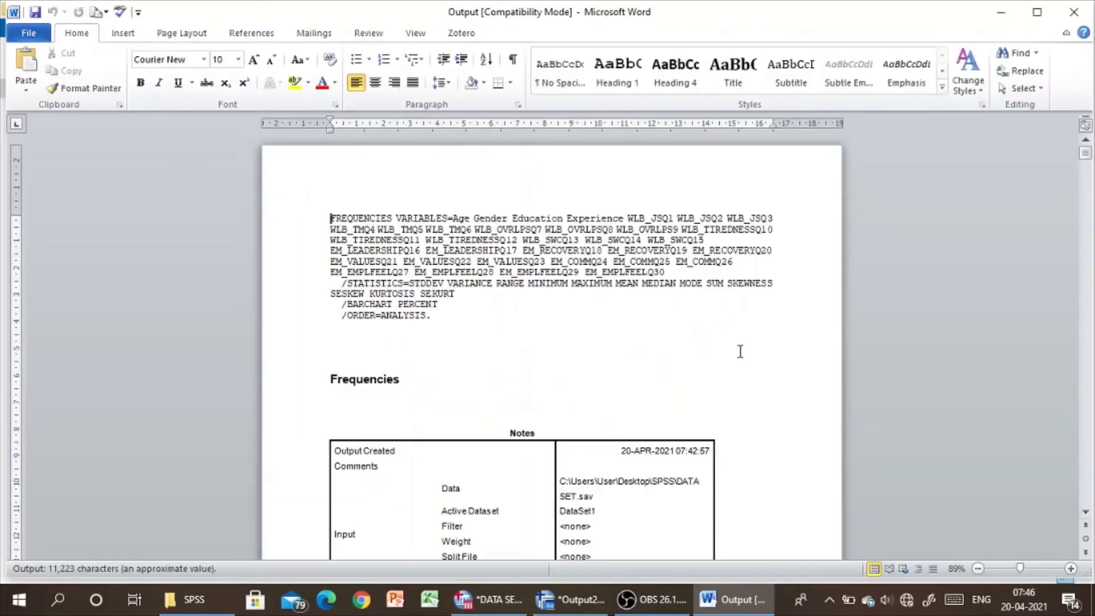
Examine the exported document's syntax notes, statistics tables and frequency tables through the first WLB items
scroll(740, 351, down, 4)
click(663, 362)
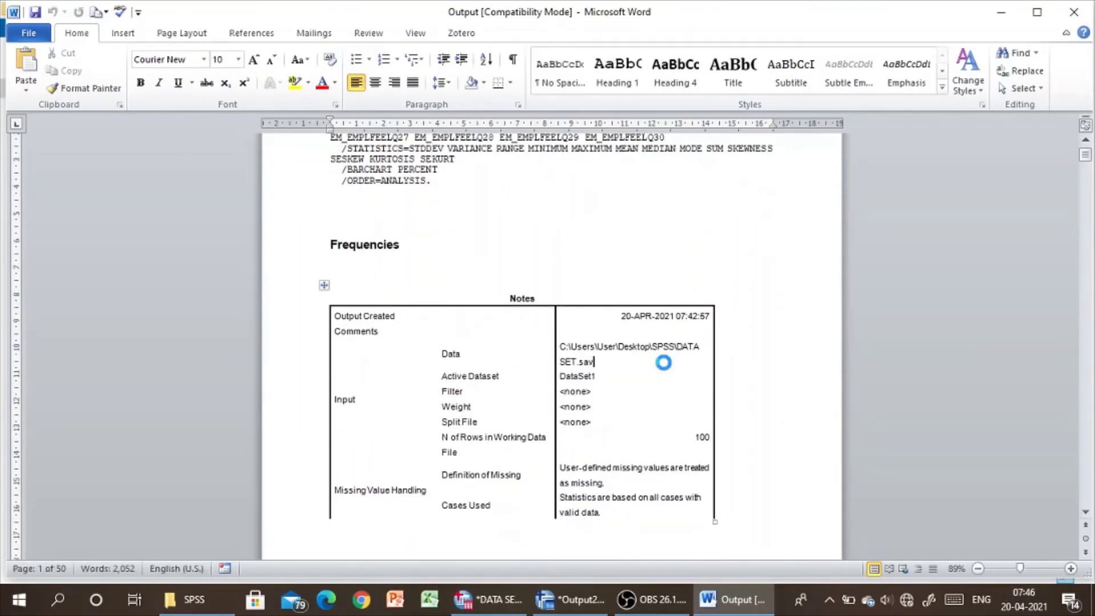
scroll(662, 361, down, 15)
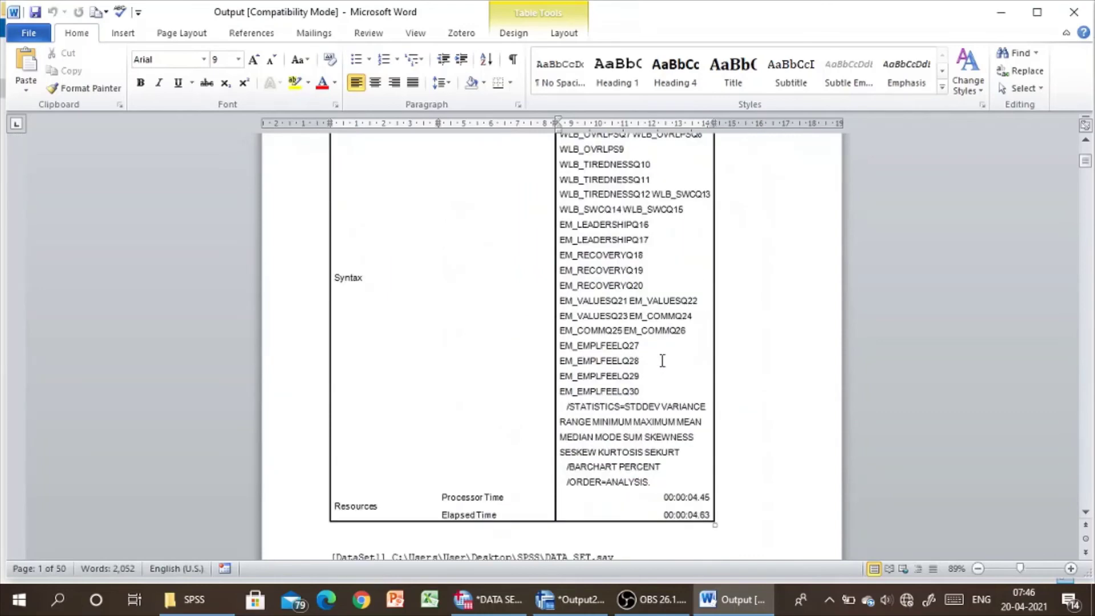
scroll(662, 360, down, 20)
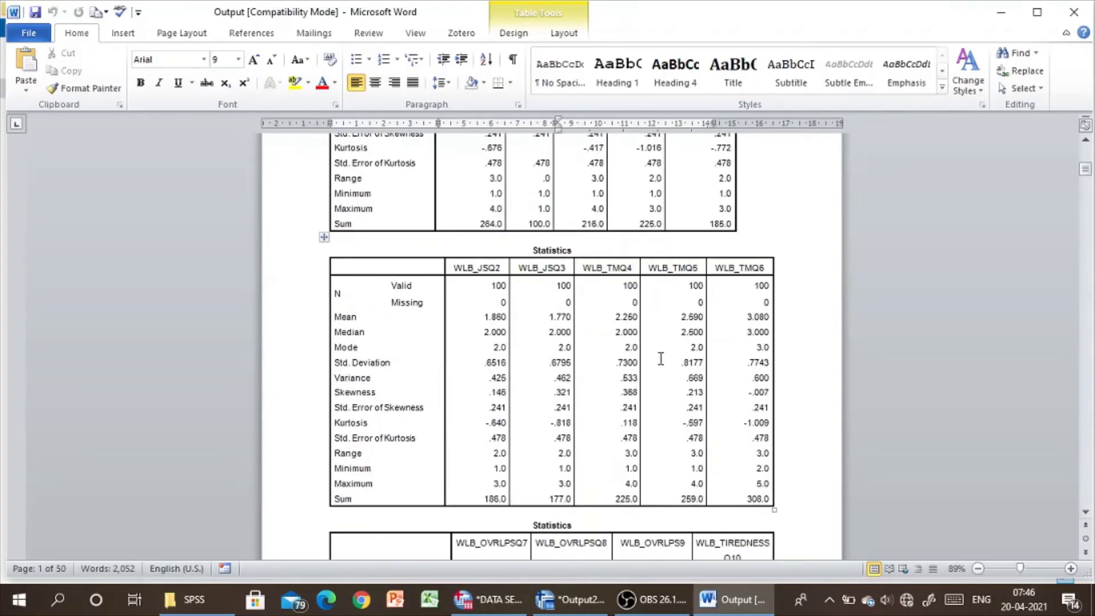
scroll(660, 358, down, 11)
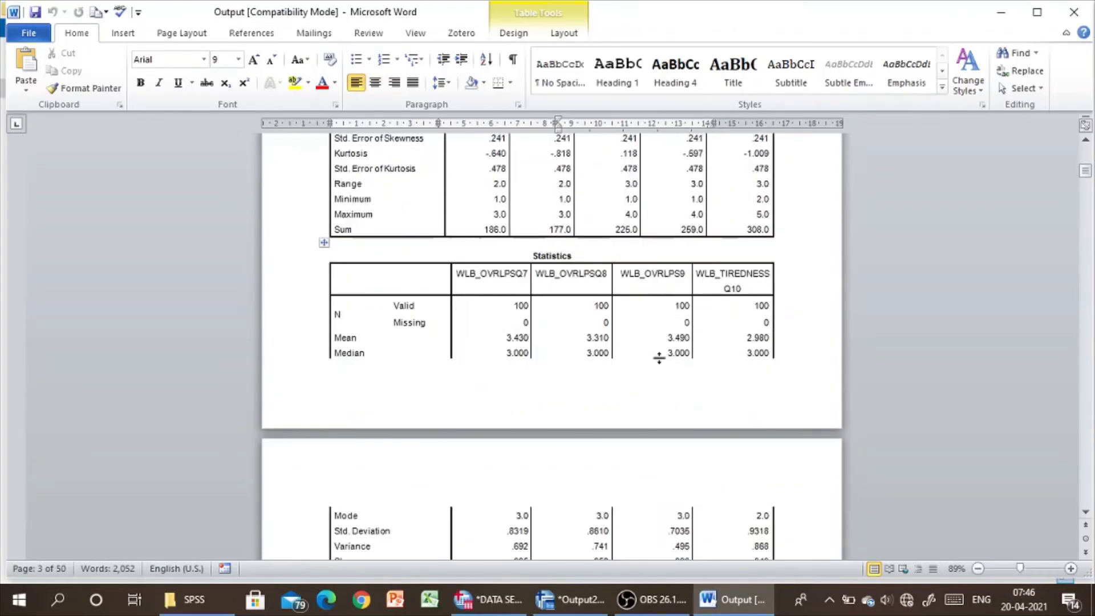
scroll(660, 358, down, 13)
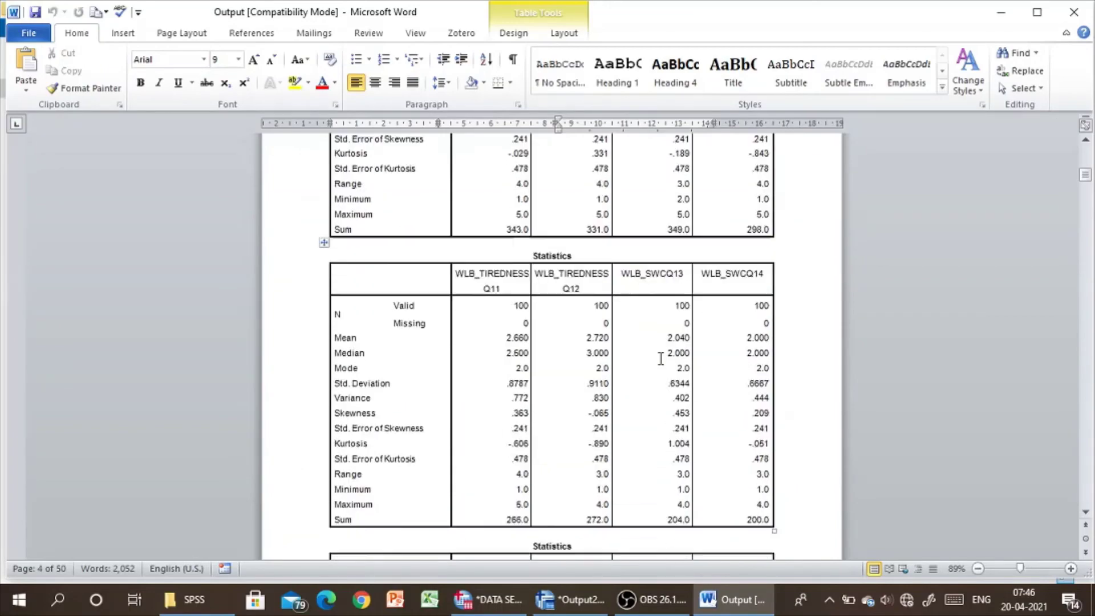
scroll(660, 358, down, 17)
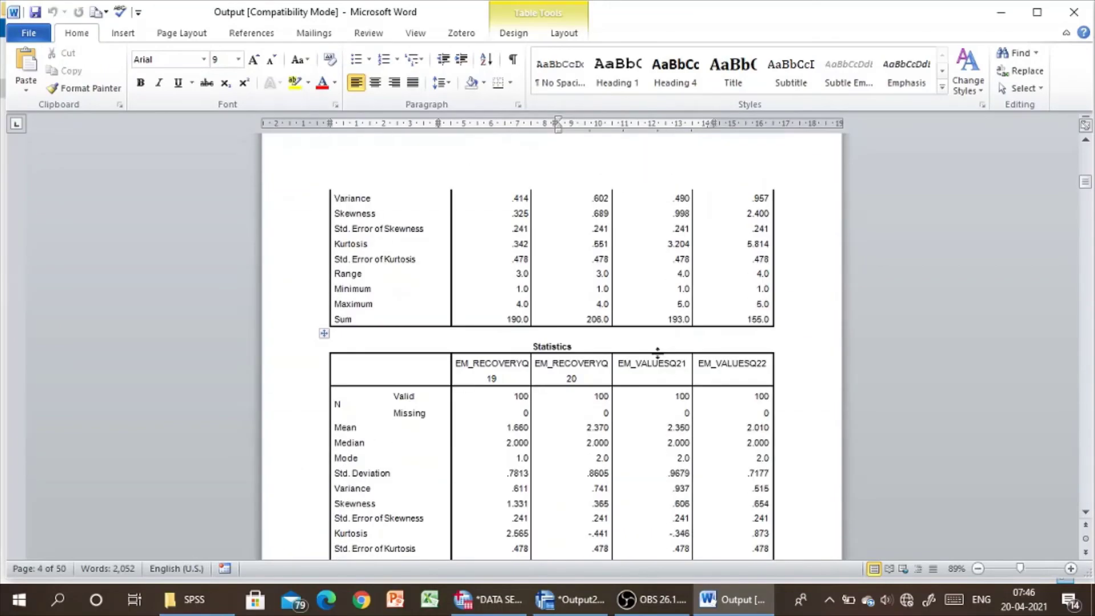
scroll(659, 353, down, 20)
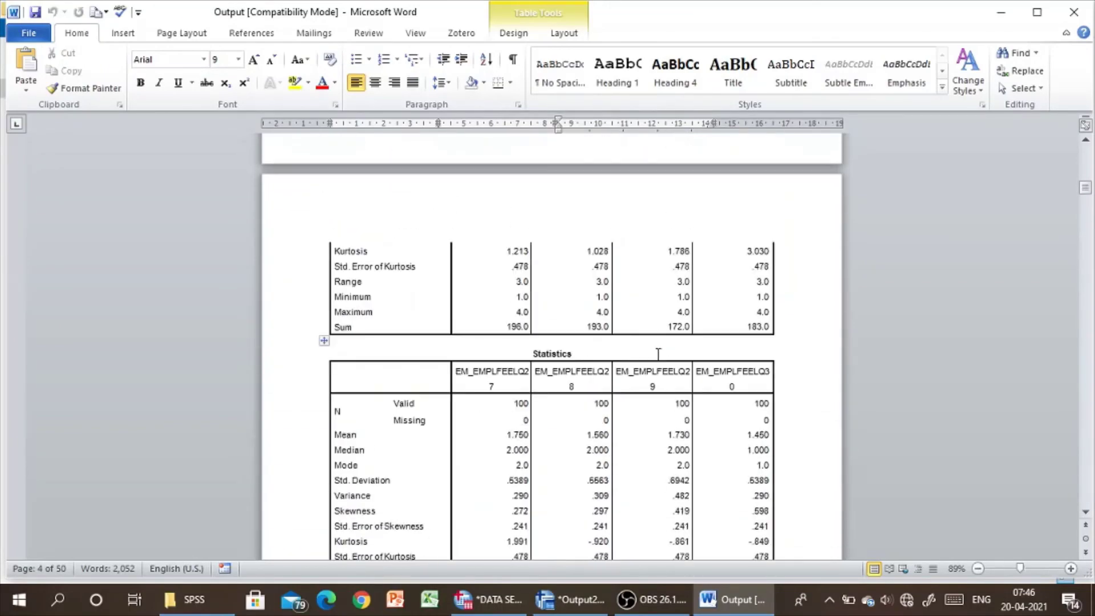
scroll(658, 354, down, 9)
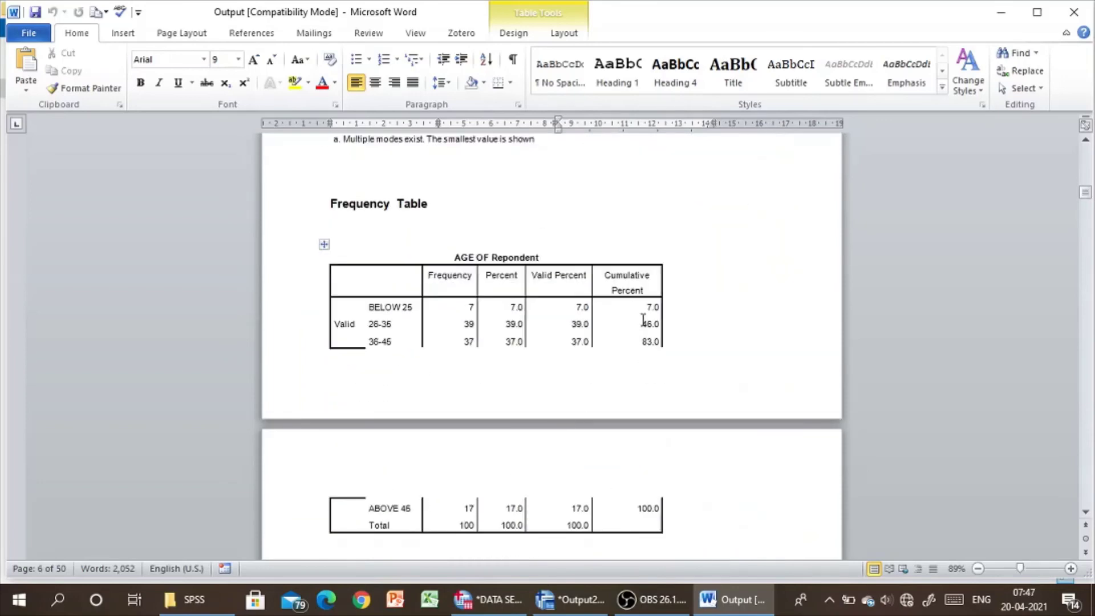
scroll(643, 320, down, 15)
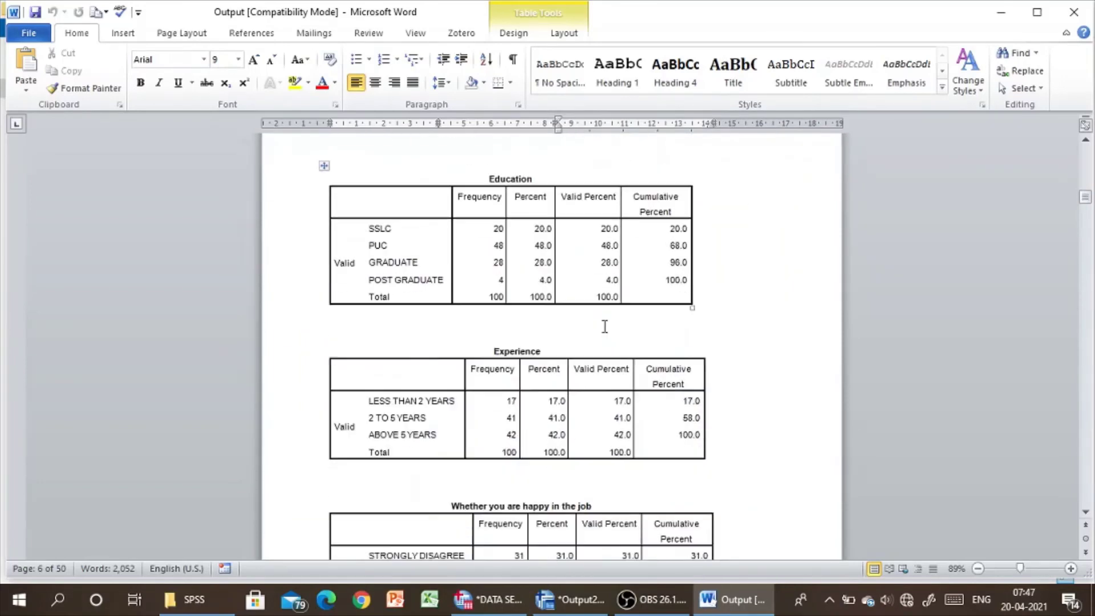
scroll(604, 327, down, 4)
scroll(550, 357, down, 16)
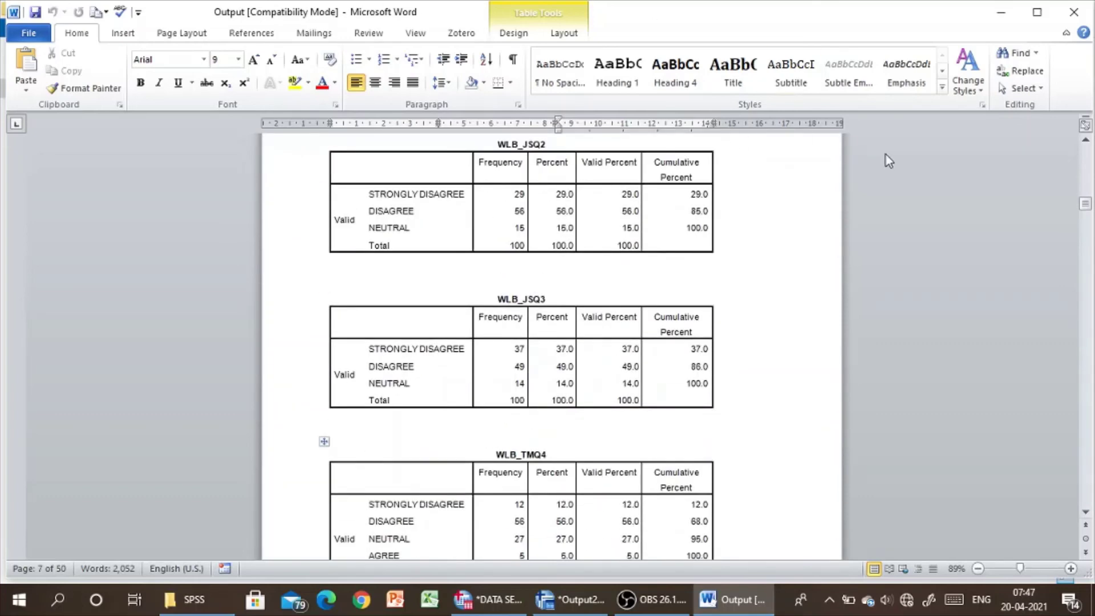
Examine the exported bar charts and check which actions are available for the "Whether you are happy in the job" chart picture
drag(1085, 204, 1066, 302)
scroll(448, 216, up, 5)
scroll(449, 218, down, 15)
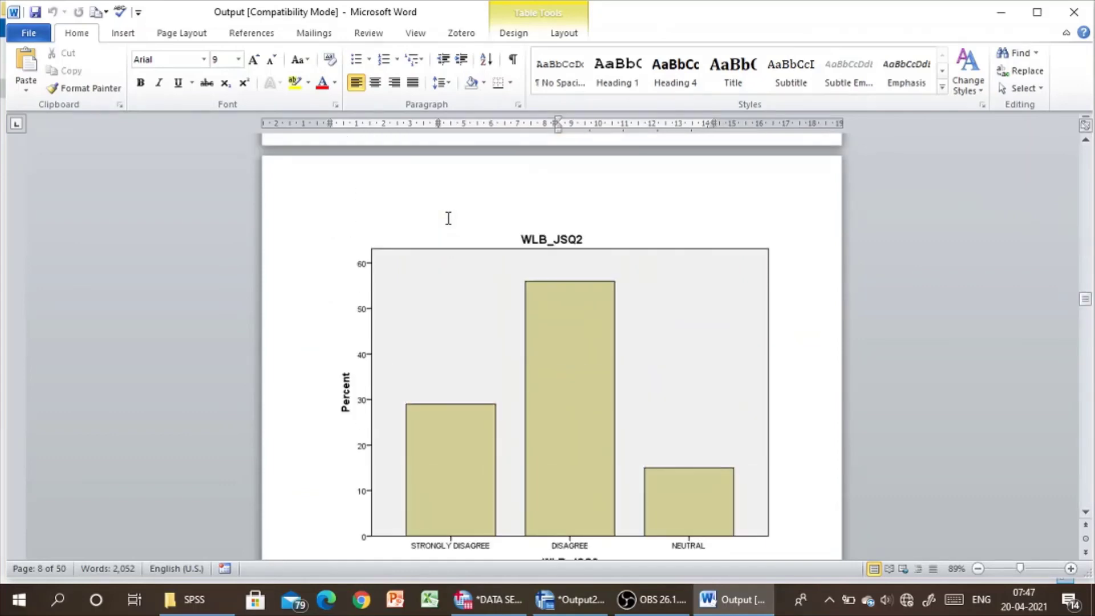
scroll(448, 218, up, 5)
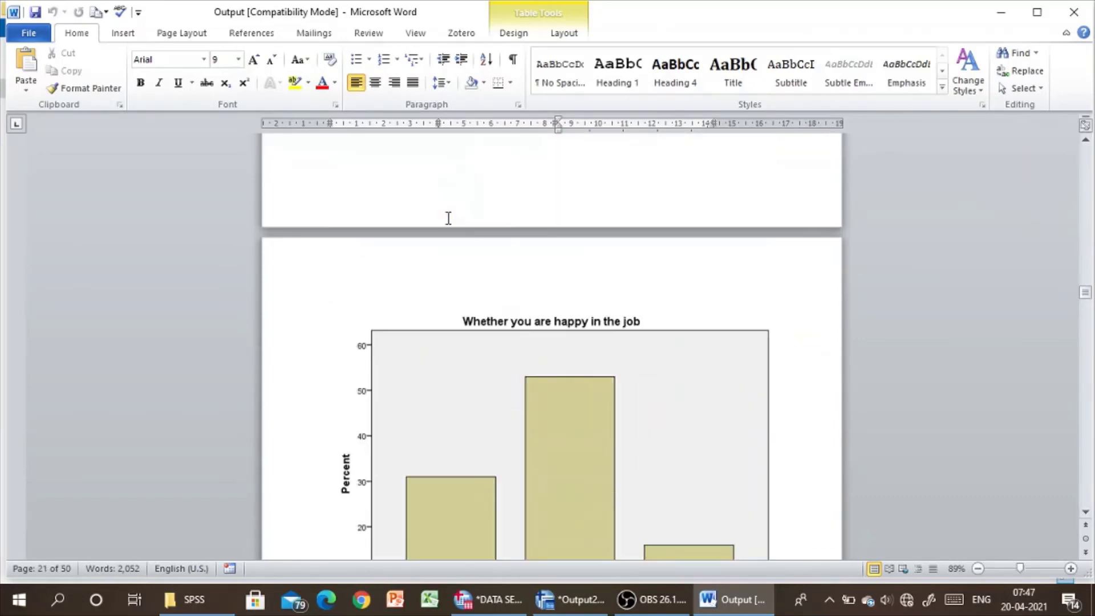
click(482, 354)
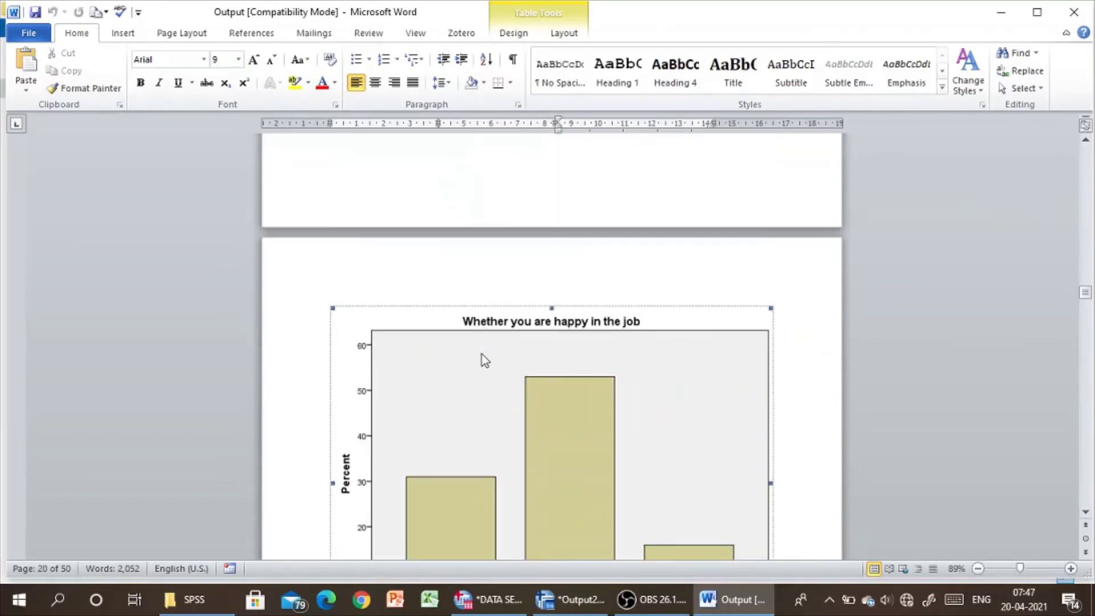
right_click(481, 354)
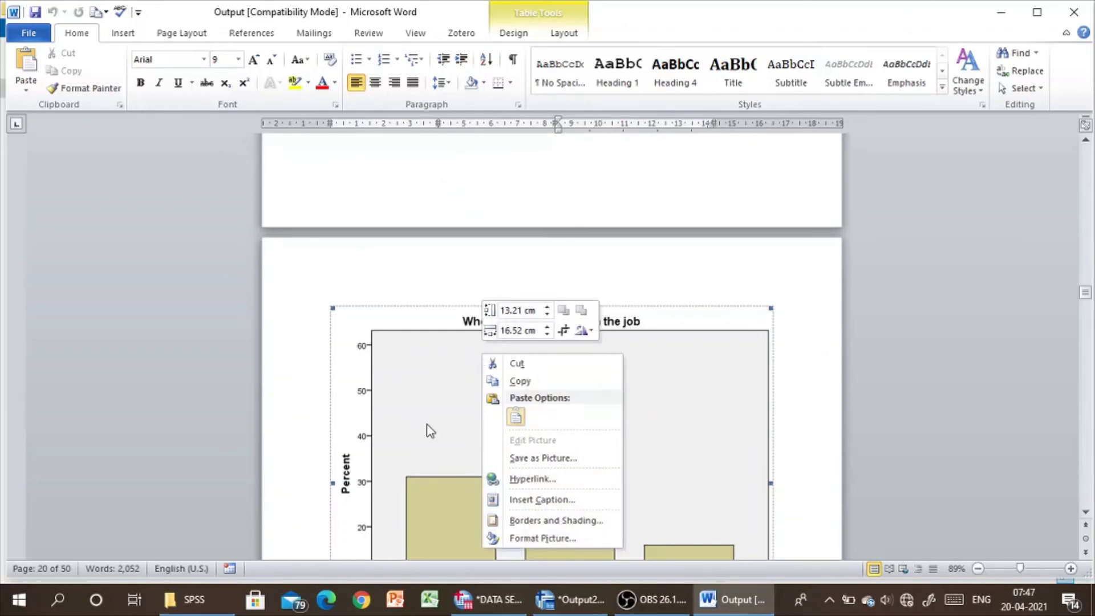
Return to the SPSS output, open the AGE OF Repondent bar chart for editing in a separate window, and maximize the Chart Editor
click(572, 599)
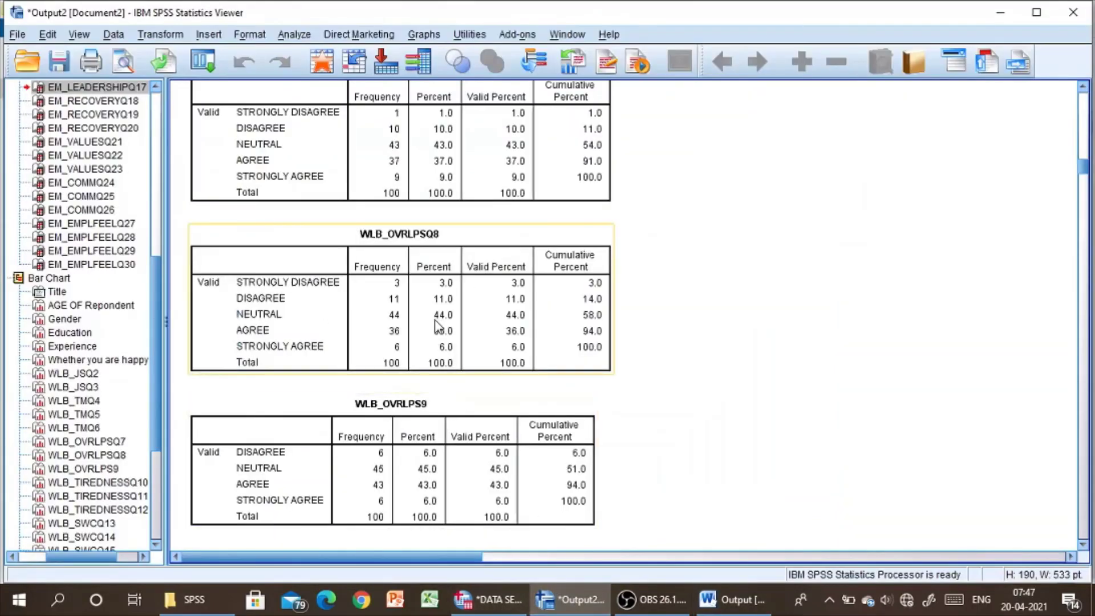
scroll(439, 320, down, 15)
scroll(436, 323, down, 20)
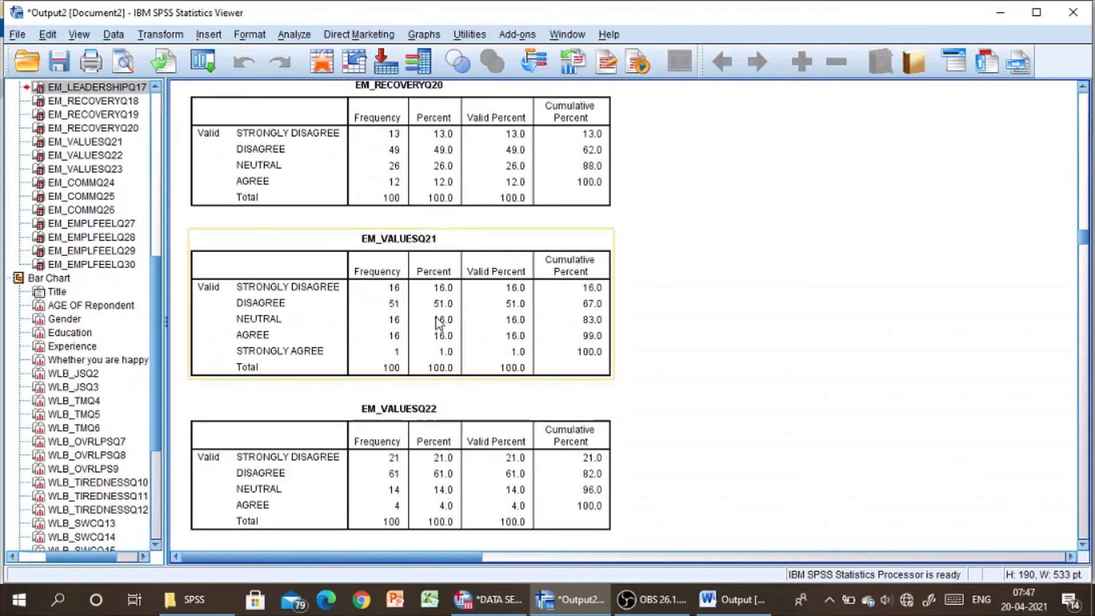
scroll(436, 323, down, 5)
click(391, 315)
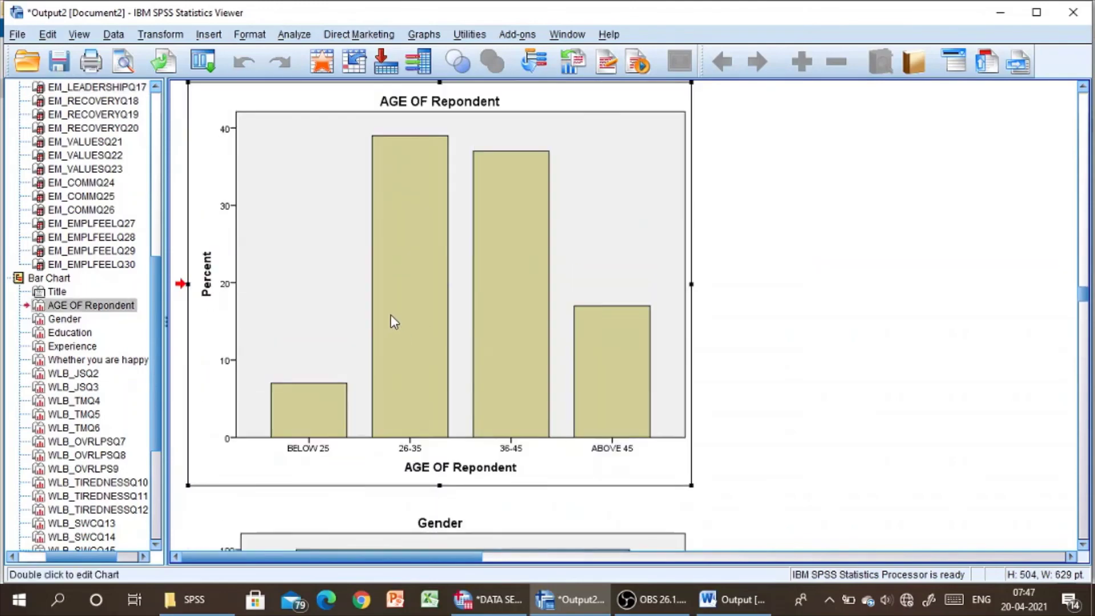
right_click(391, 315)
mouse_move(464, 447)
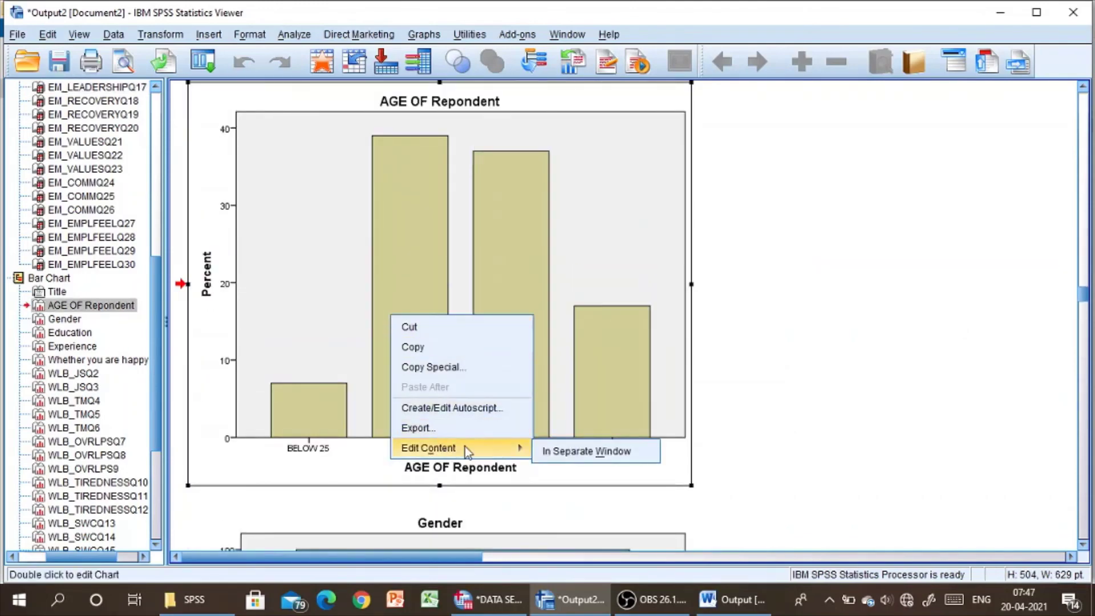
click(552, 447)
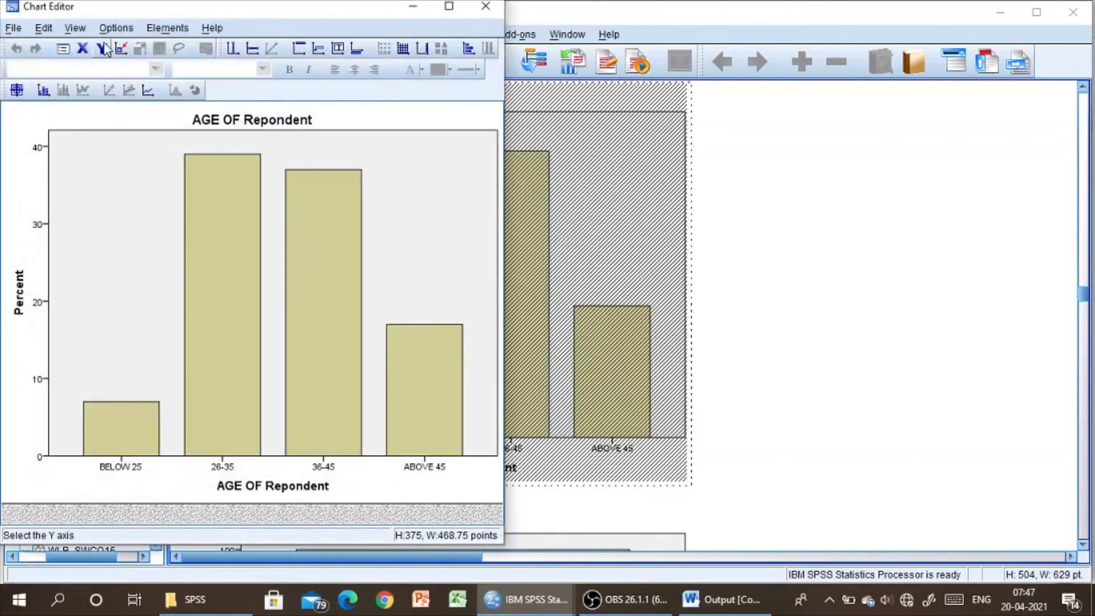
click(449, 6)
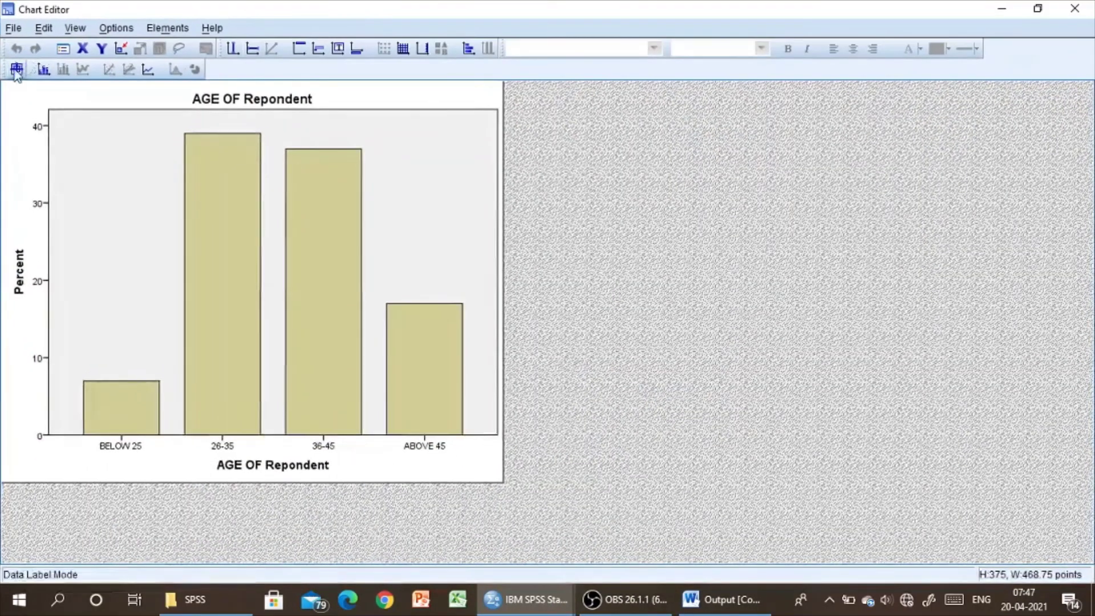
Add a straight interpolation line across the AGE OF Repondent bars and inspect its line properties
click(147, 71)
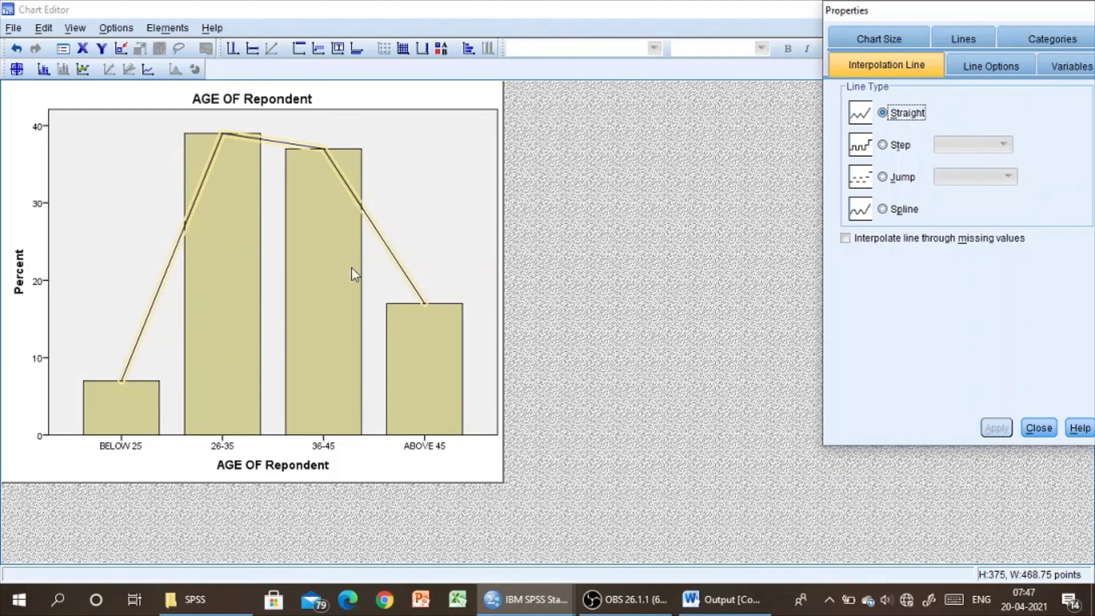
click(392, 262)
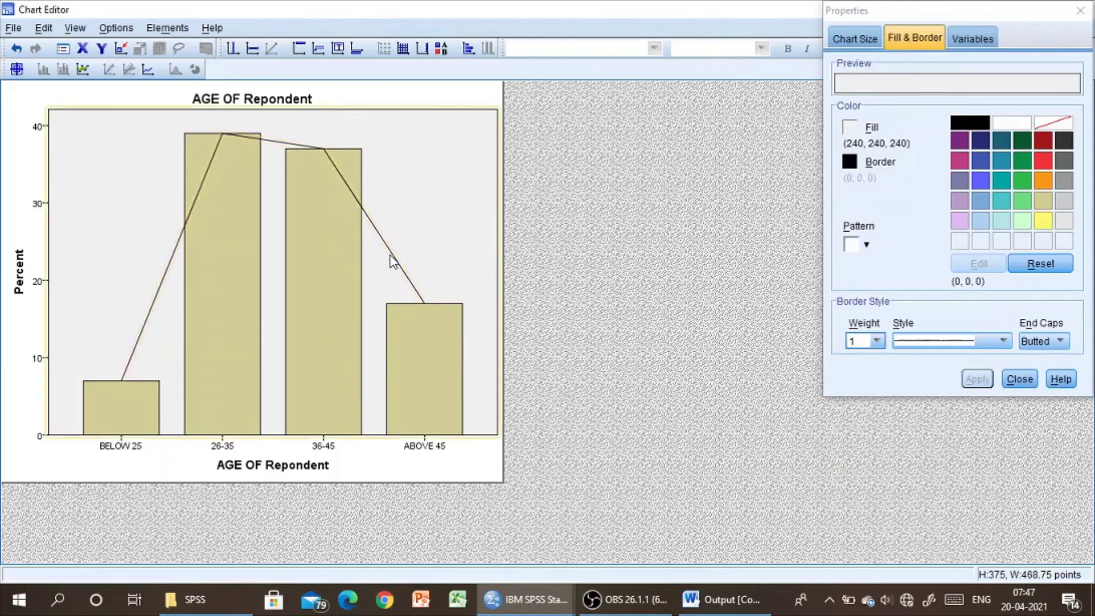
click(391, 258)
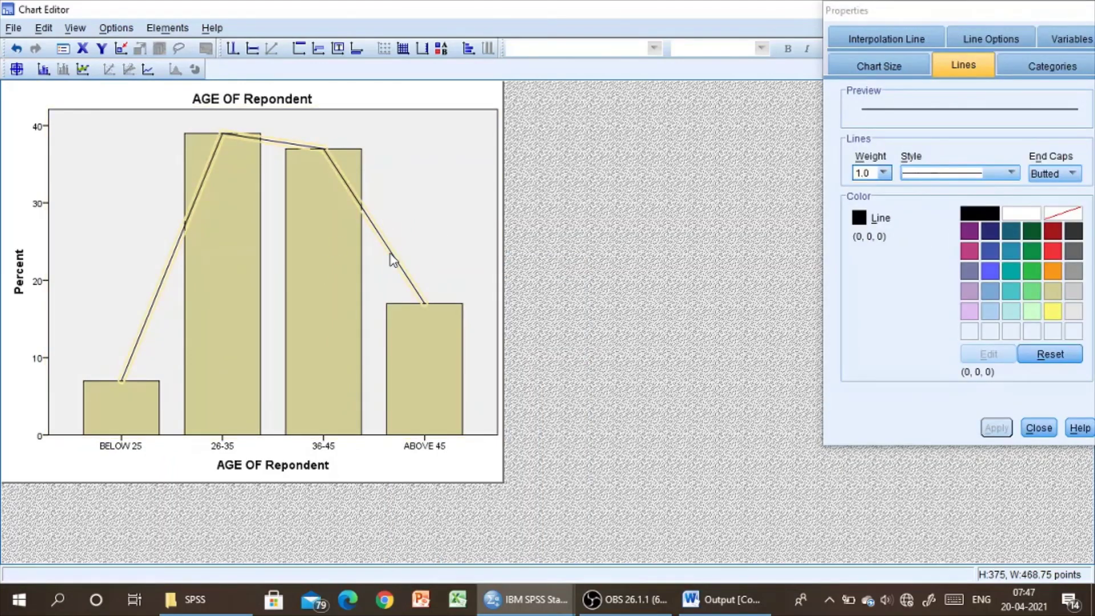
Delete the interpolation line from the age chart, and close the properties and the Chart Editor
right_click(391, 259)
click(435, 337)
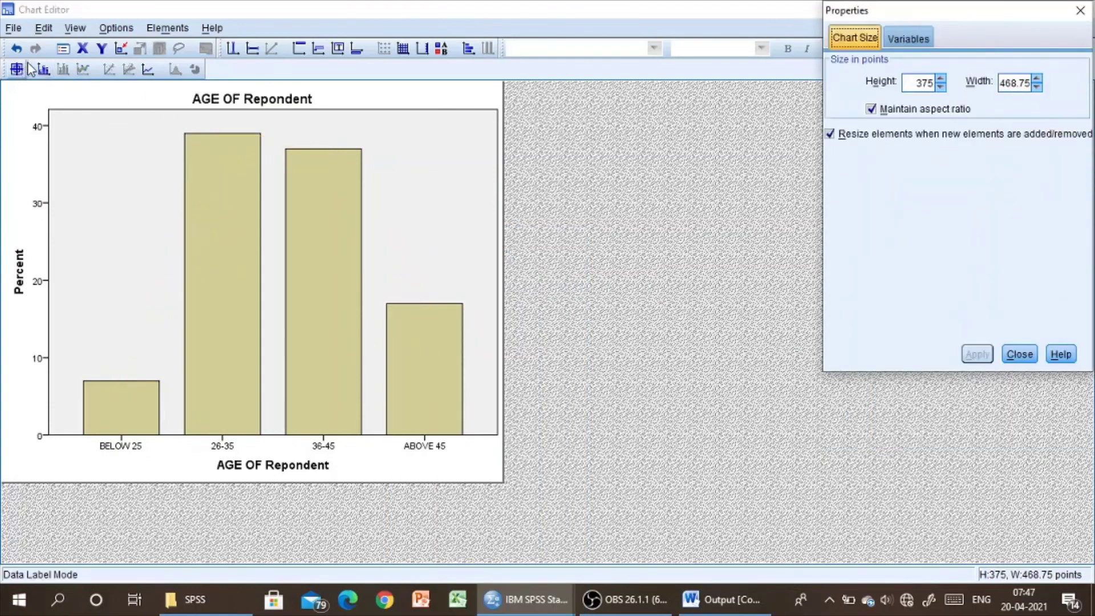
click(1085, 14)
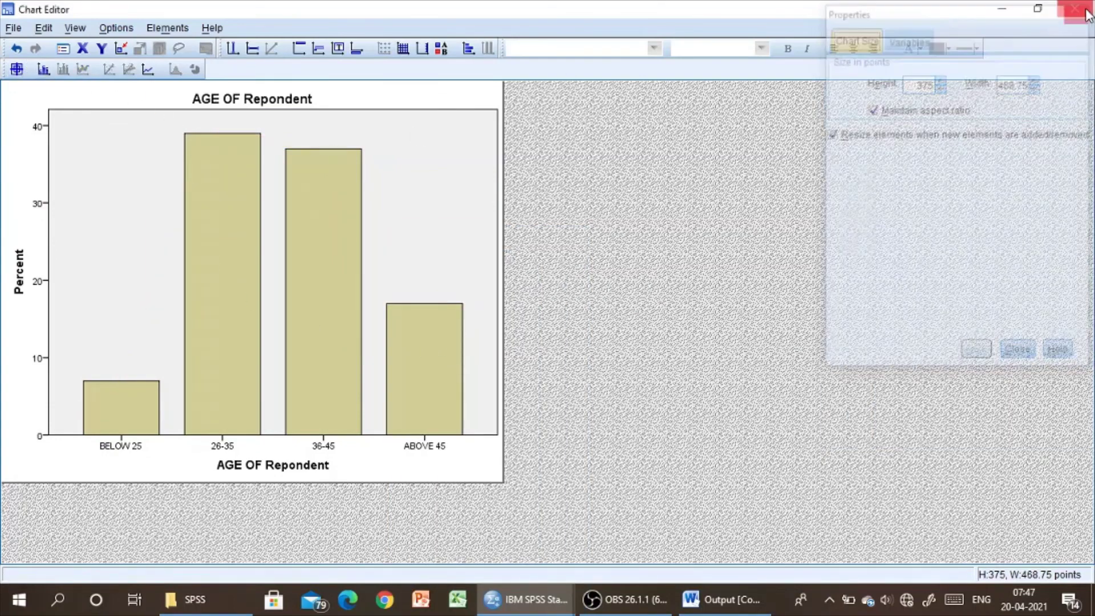
click(1074, 8)
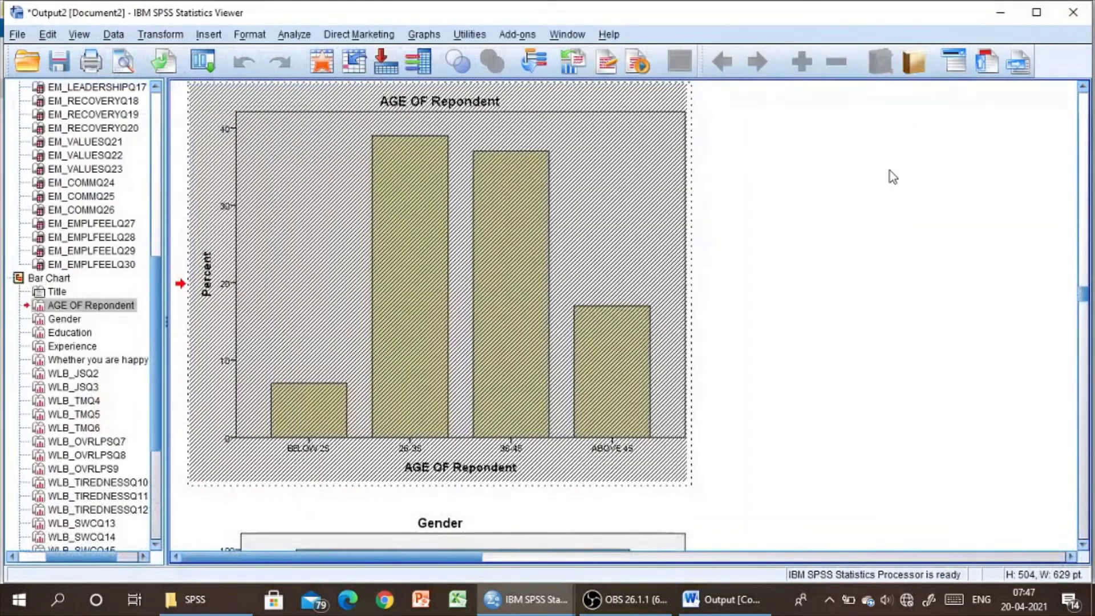